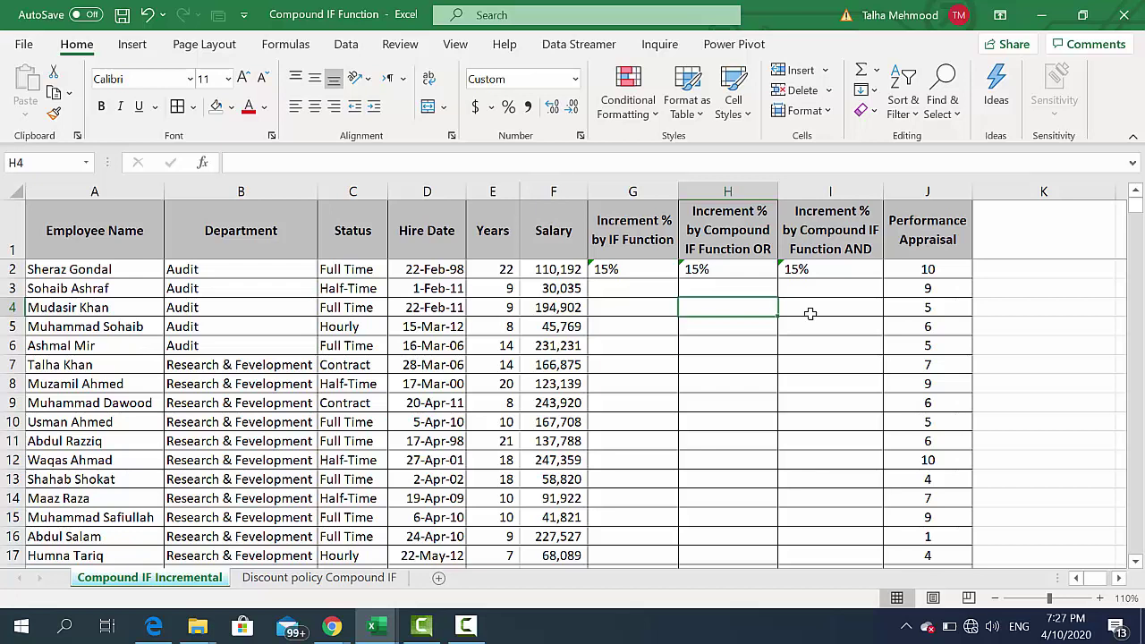
# Step: Copy G2's IF formula down column G: 15% for appraisals above 7, otherwise 10%
pyautogui.click(627, 274)
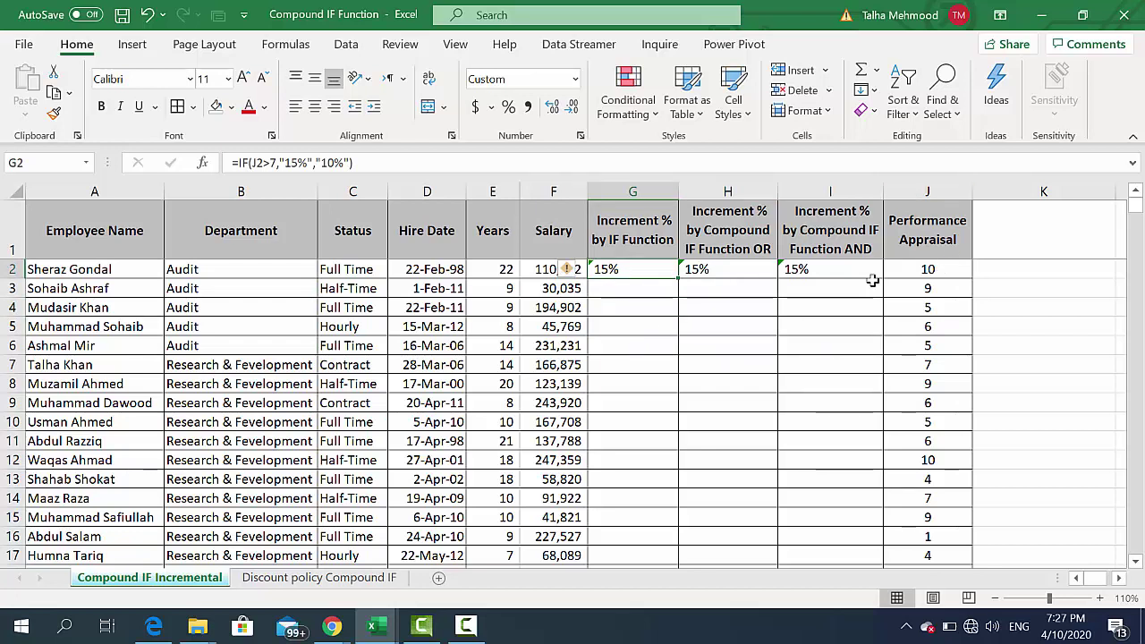
pyautogui.doubleClick(678, 281)
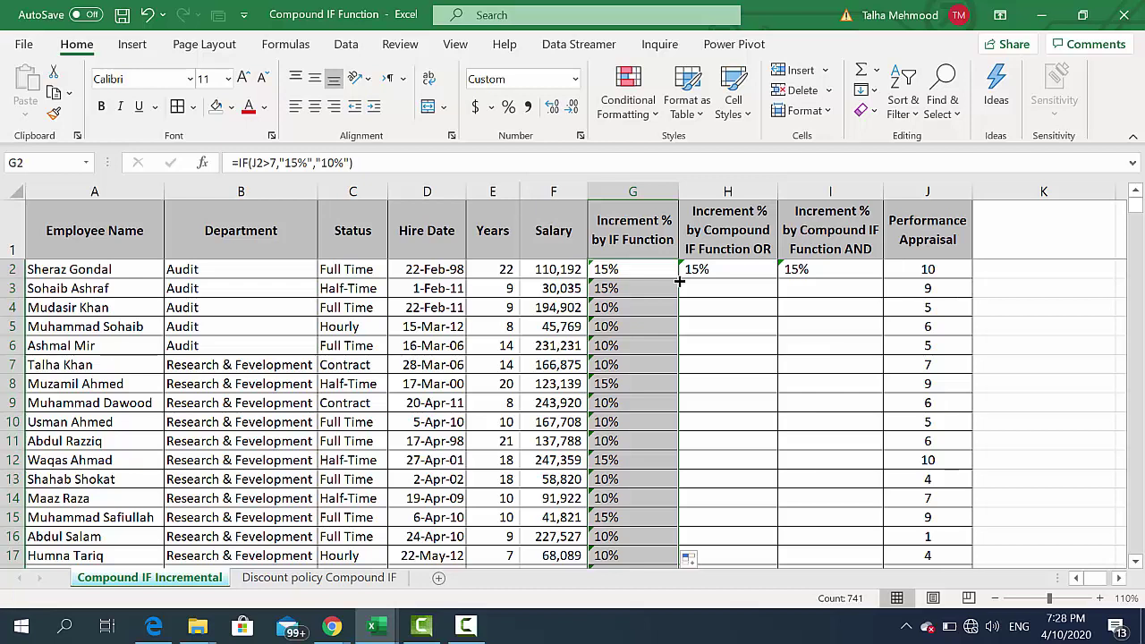
pyautogui.press('Down')
pyautogui.press('Down')
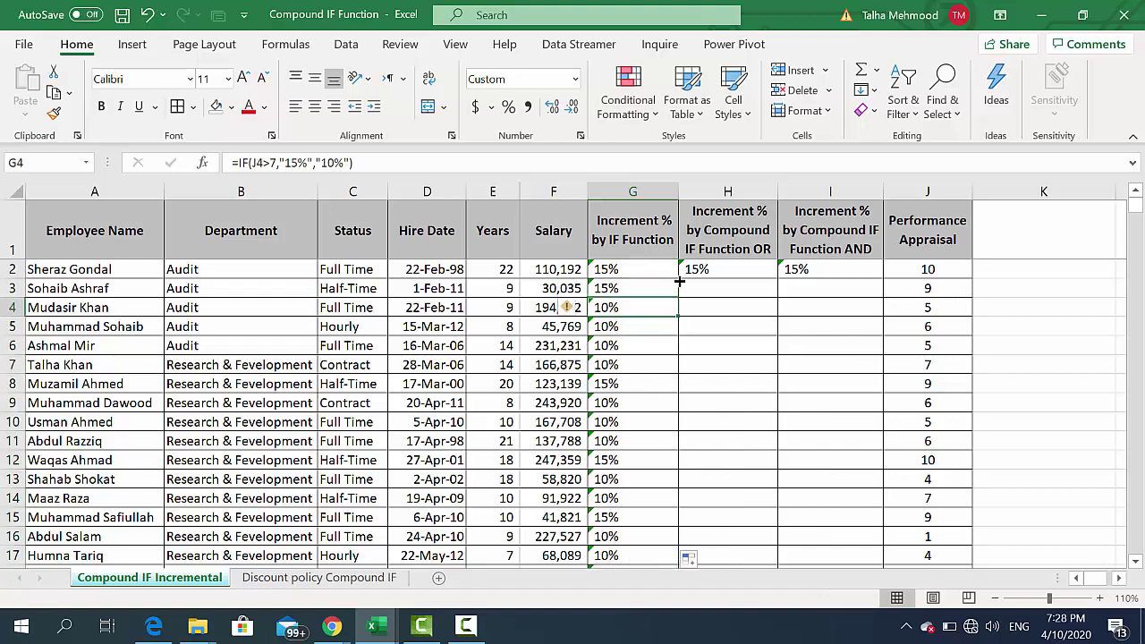
pyautogui.press('Right')
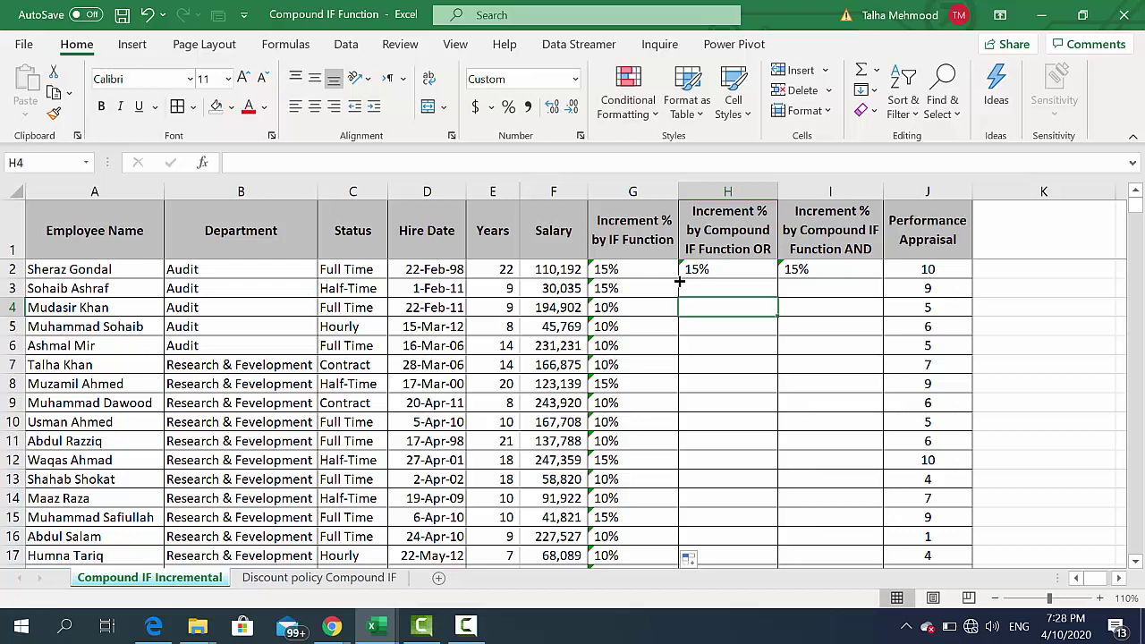
# Step: Check the IF-OR column results around cells H4 and H5
pyautogui.press('Right')
pyautogui.press('Right')
pyautogui.press('Left')
pyautogui.press('Left')
pyautogui.press('Down')
pyautogui.press('Up')
pyautogui.press('Down')
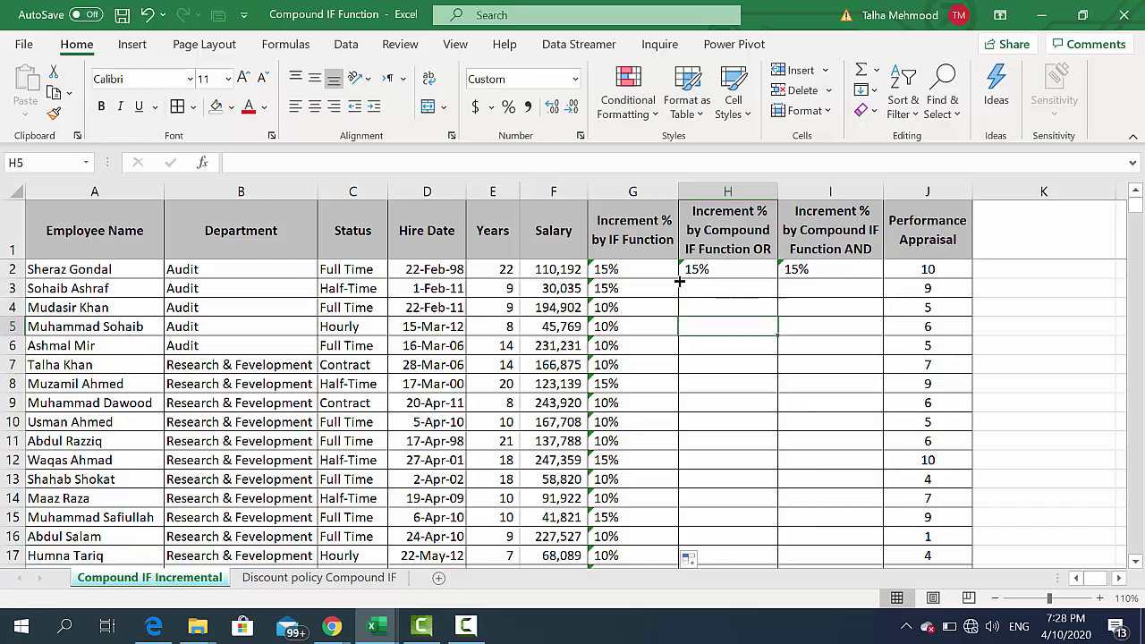
pyautogui.press('Up')
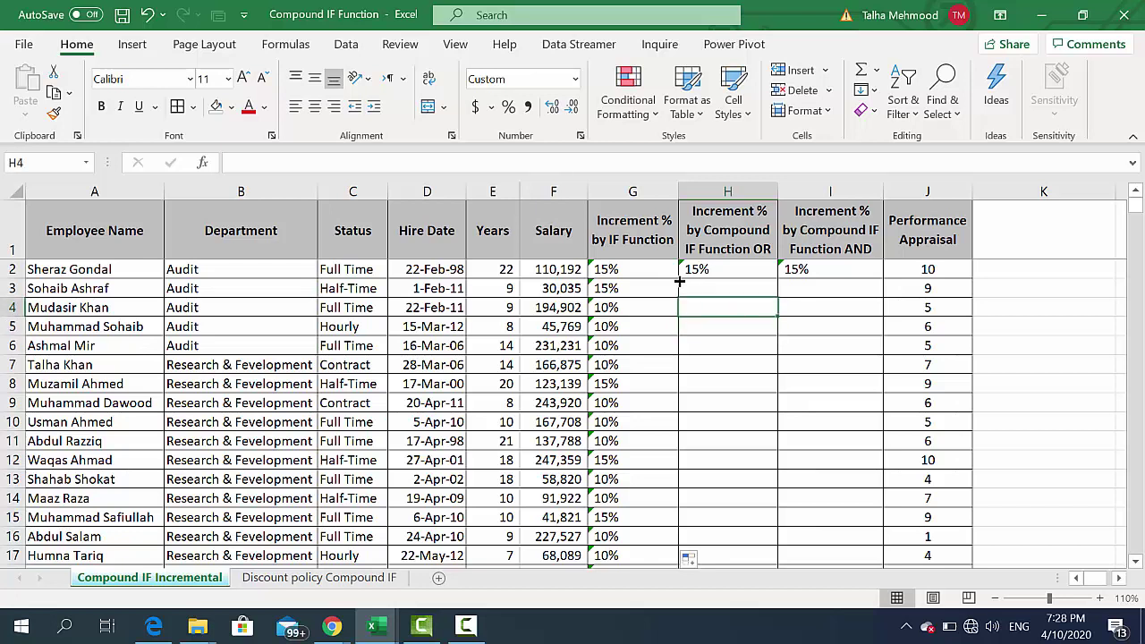
pyautogui.press('Down')
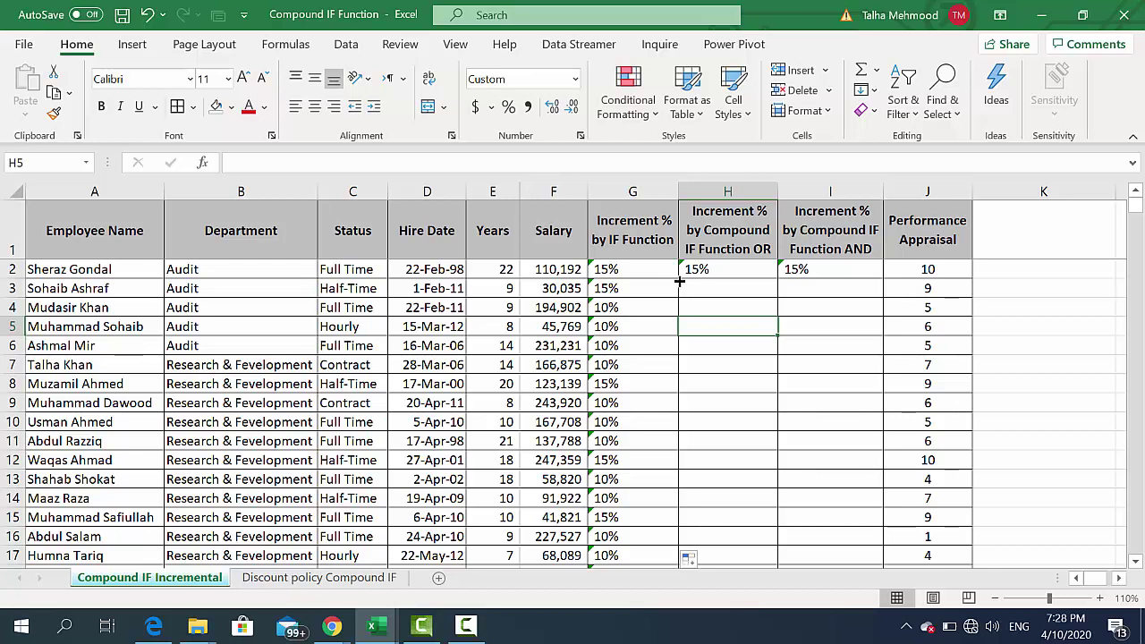
pyautogui.press('Up')
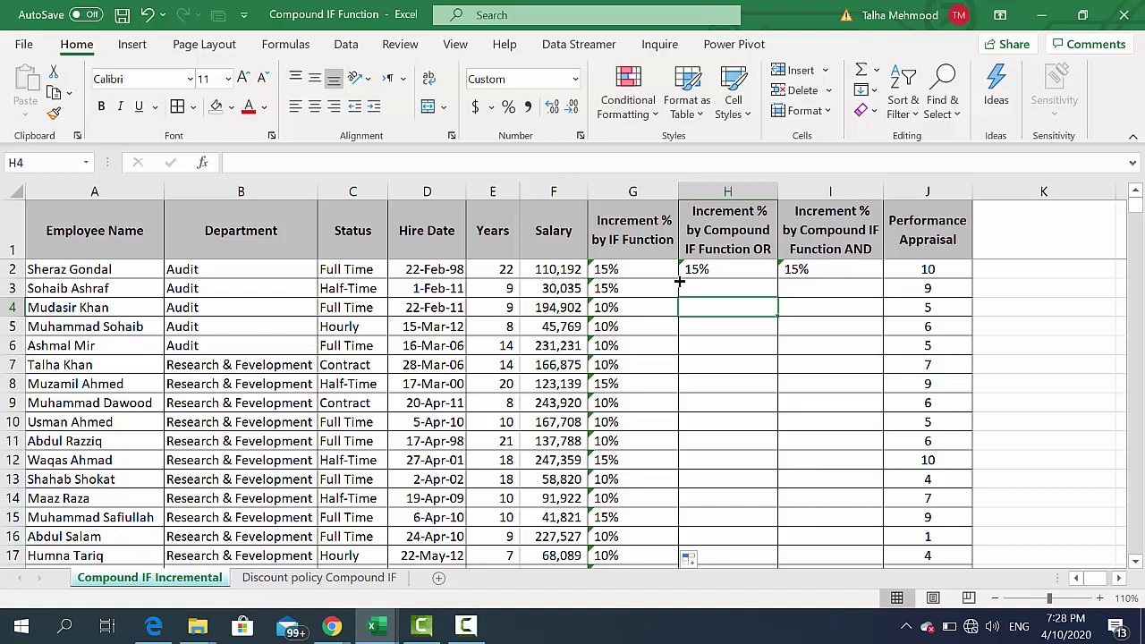
# Step: Re-enter =IF(OR(J2>7,C2="Full Time"),"15%","10%") in H2 so it shows 15%
pyautogui.press('Up')
pyautogui.press('Up')
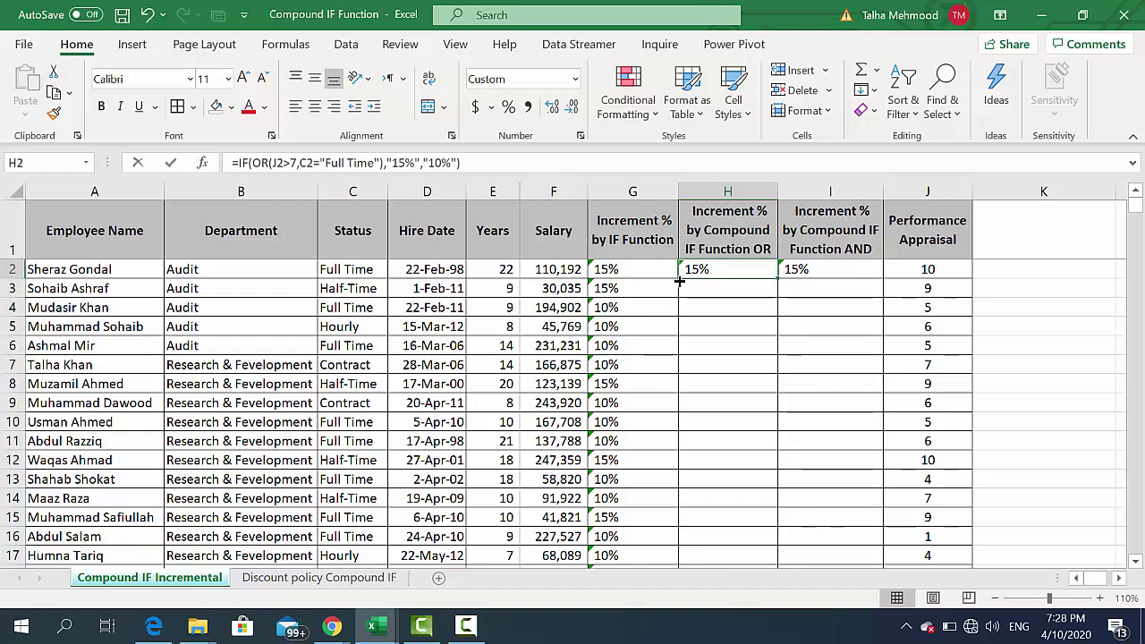
pyautogui.press('F2')
pyautogui.hotkey('ctrl', 'Return')
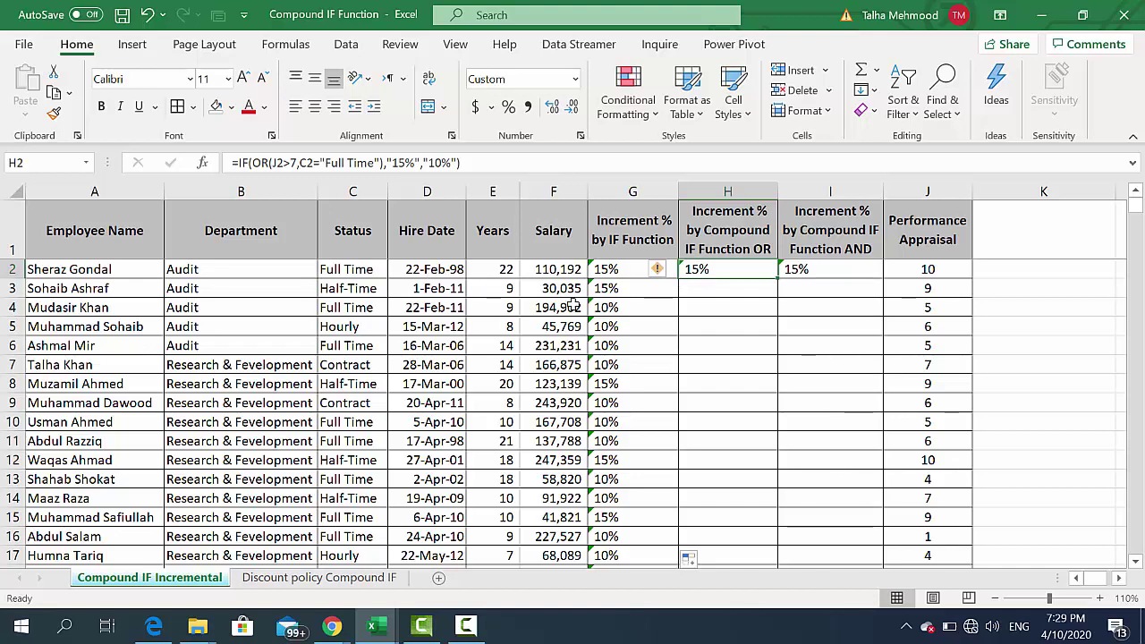
# Step: Fill H2's IF-OR formula down column H to row 742 and check the last row
pyautogui.doubleClick(779, 280)
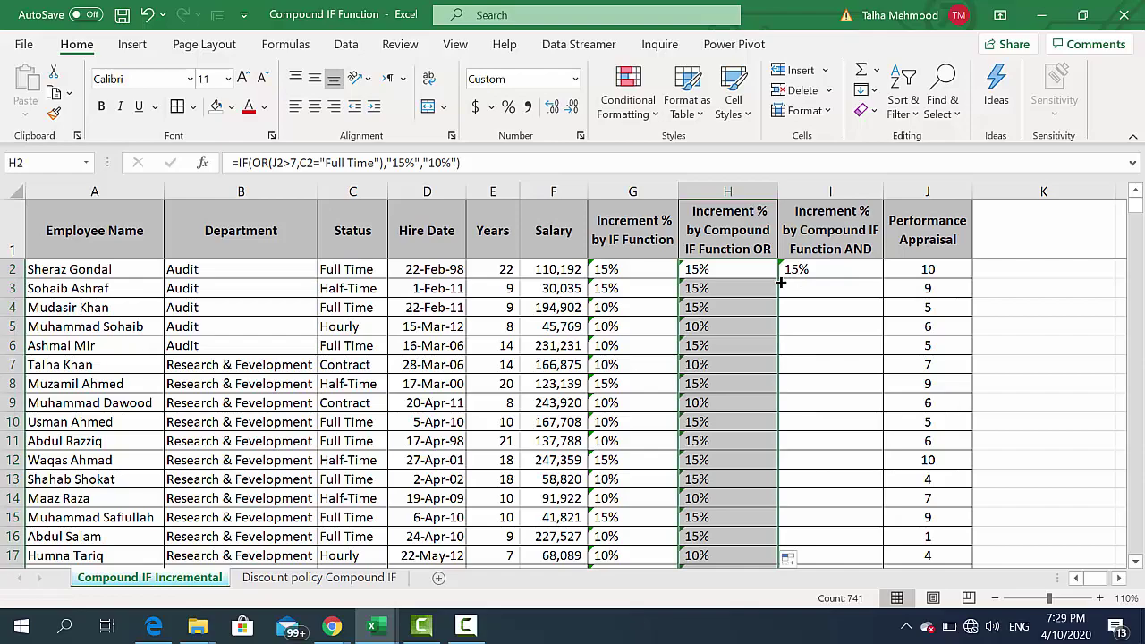
pyautogui.click(776, 282)
pyautogui.hotkey('ctrl', 'Down')
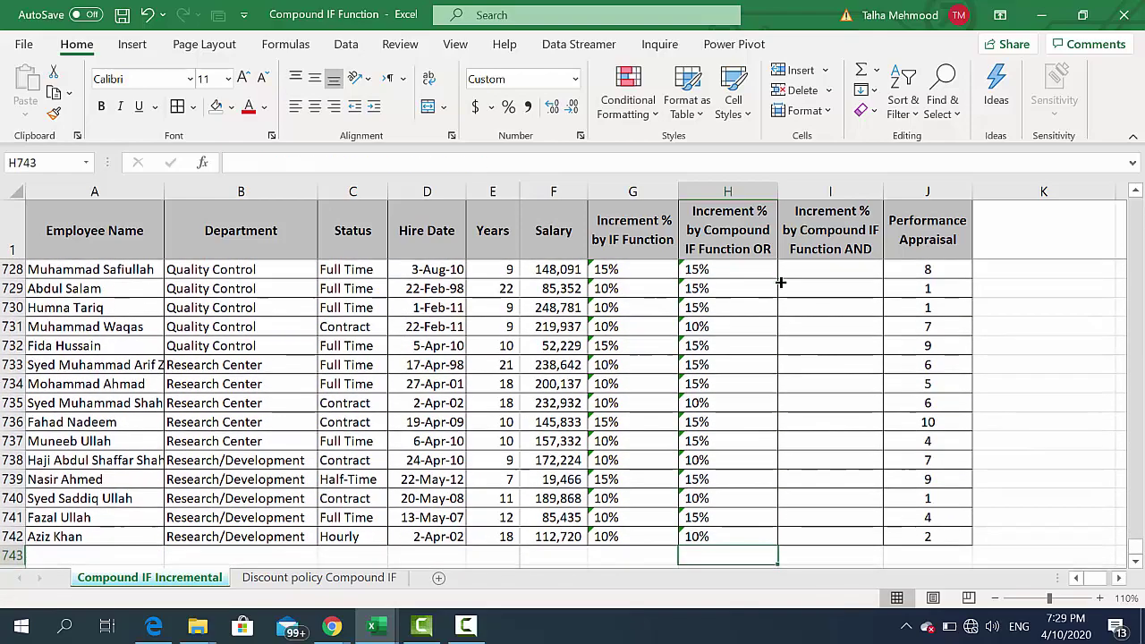
pyautogui.hotkey('ctrl', 'Up')
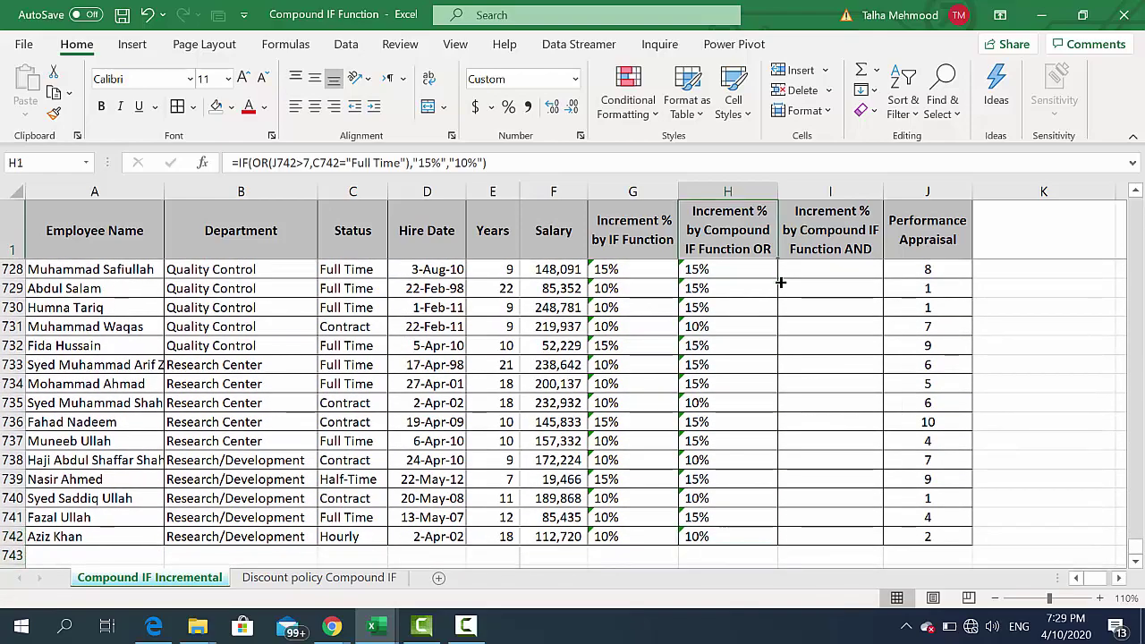
pyautogui.press('Down')
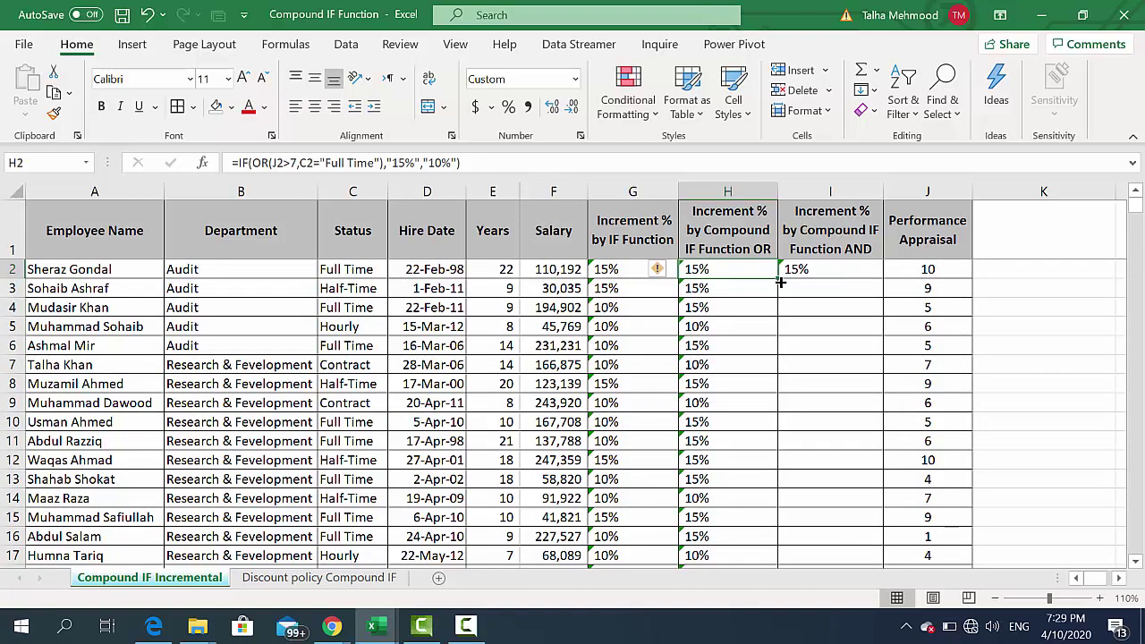
# Step: Compare row 4's status and appraisal values against its H4 IF-OR result
pyautogui.press('Down')
pyautogui.press('Down')
pyautogui.press('Left')
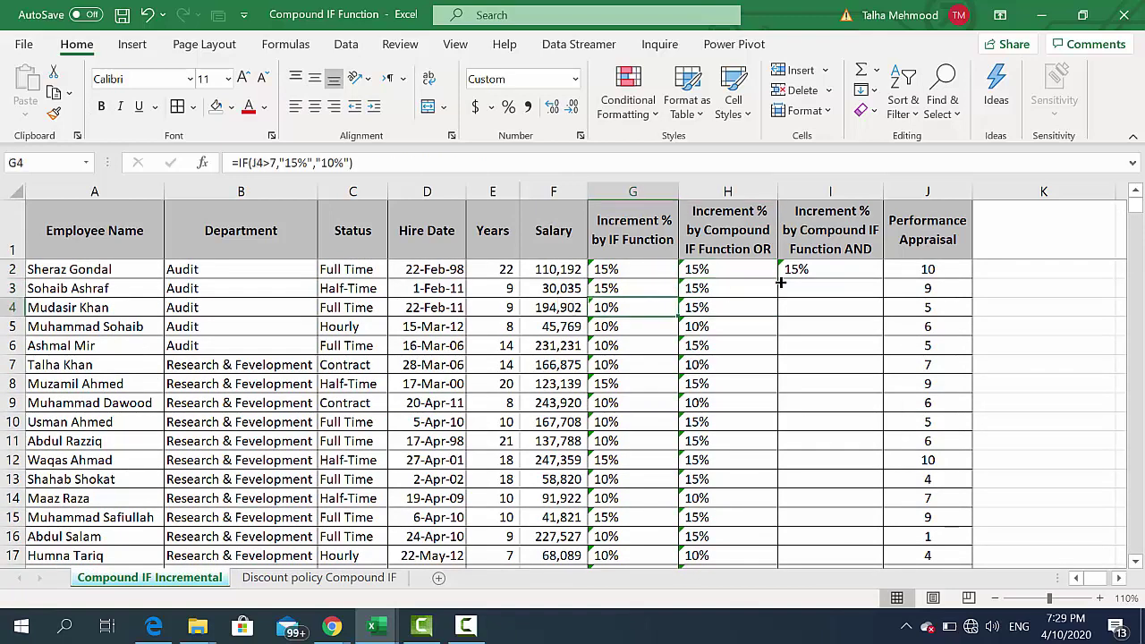
pyautogui.press('Left')
pyautogui.press('Left')
pyautogui.press('Left')
pyautogui.press('Left')
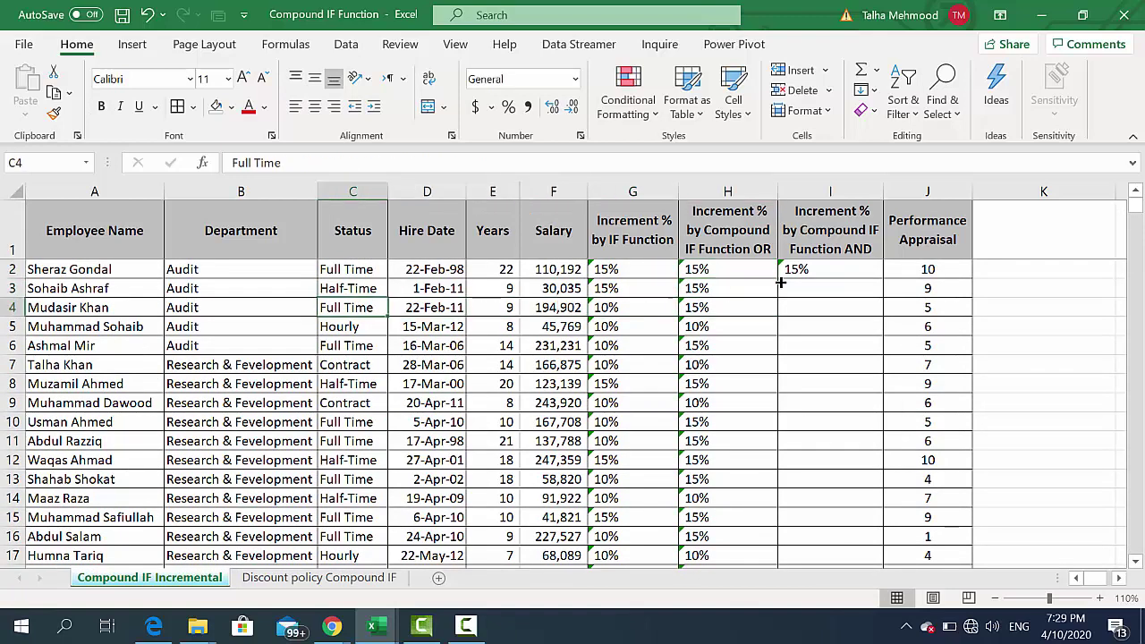
pyautogui.press('Right')
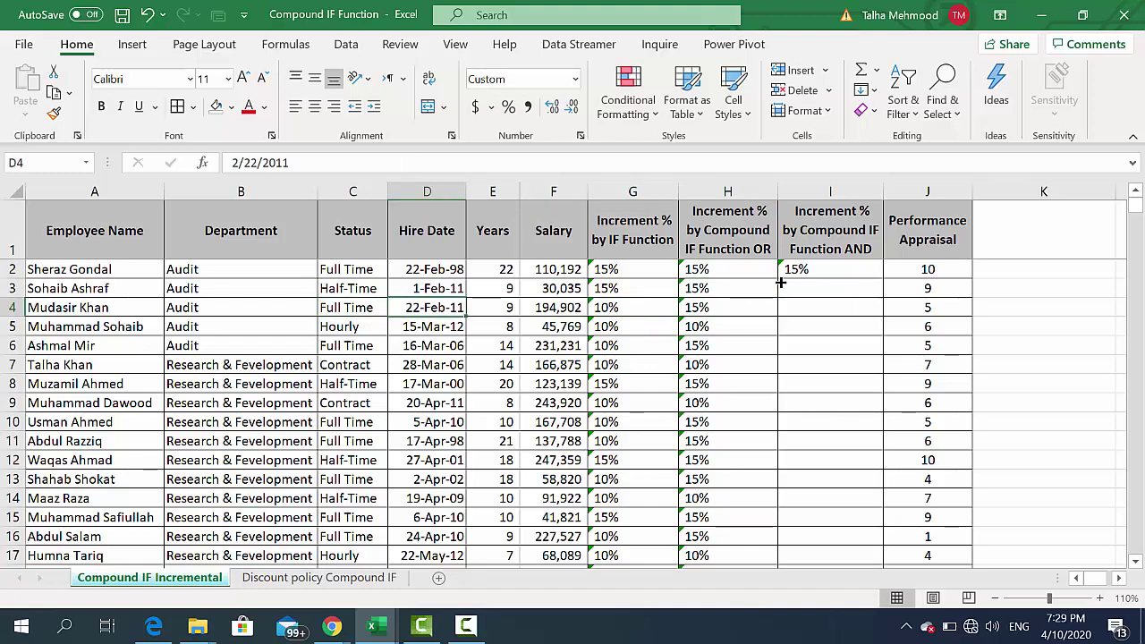
pyautogui.press('Right')
pyautogui.press('Right')
pyautogui.press('Right')
pyautogui.press('Right')
pyautogui.press('Right')
pyautogui.press('Right')
pyautogui.press('Left')
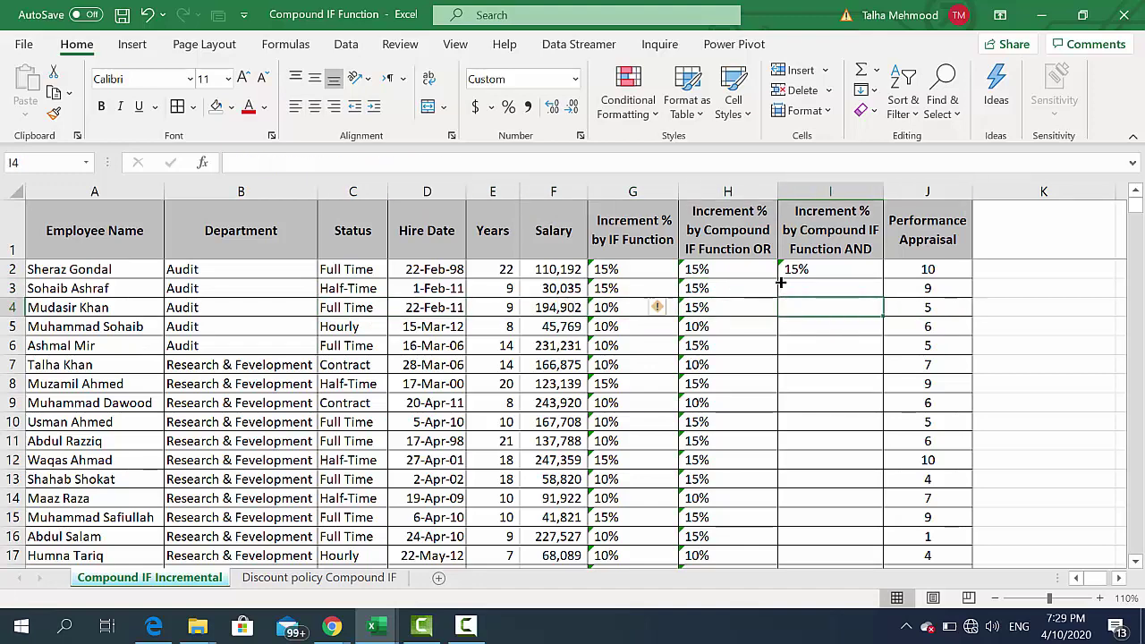
pyautogui.press('Left')
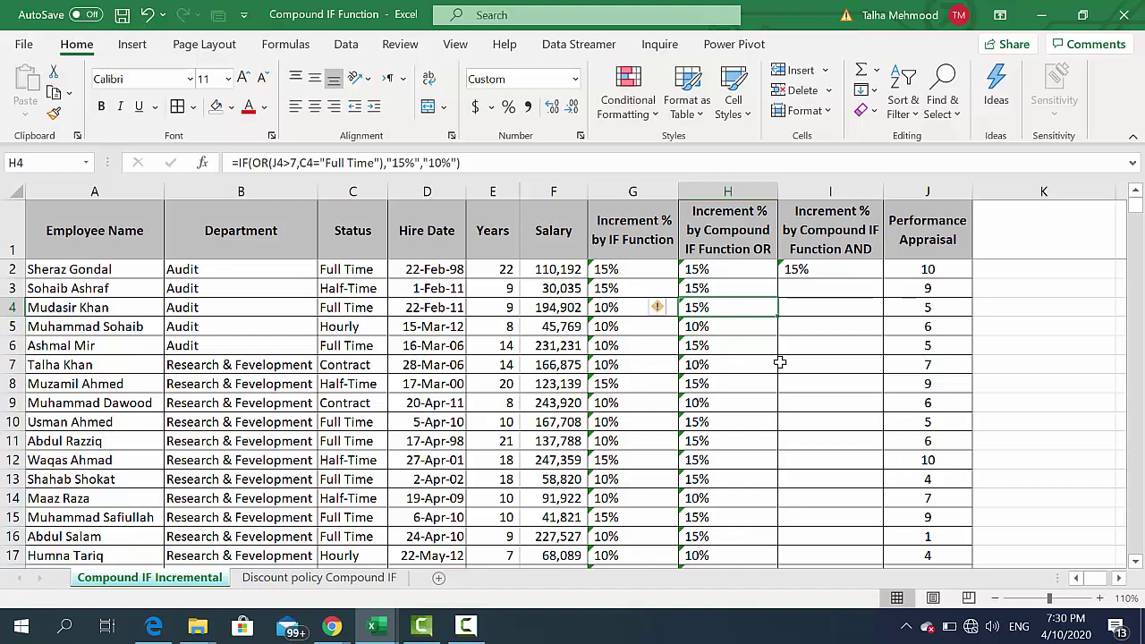
# Step: Re-enter =IF(AND(J2>7,C2="Full Time"),"15%","10%") in I2, giving 15% for the first employee
pyautogui.press('Right')
pyautogui.press('Up')
pyautogui.press('Up')
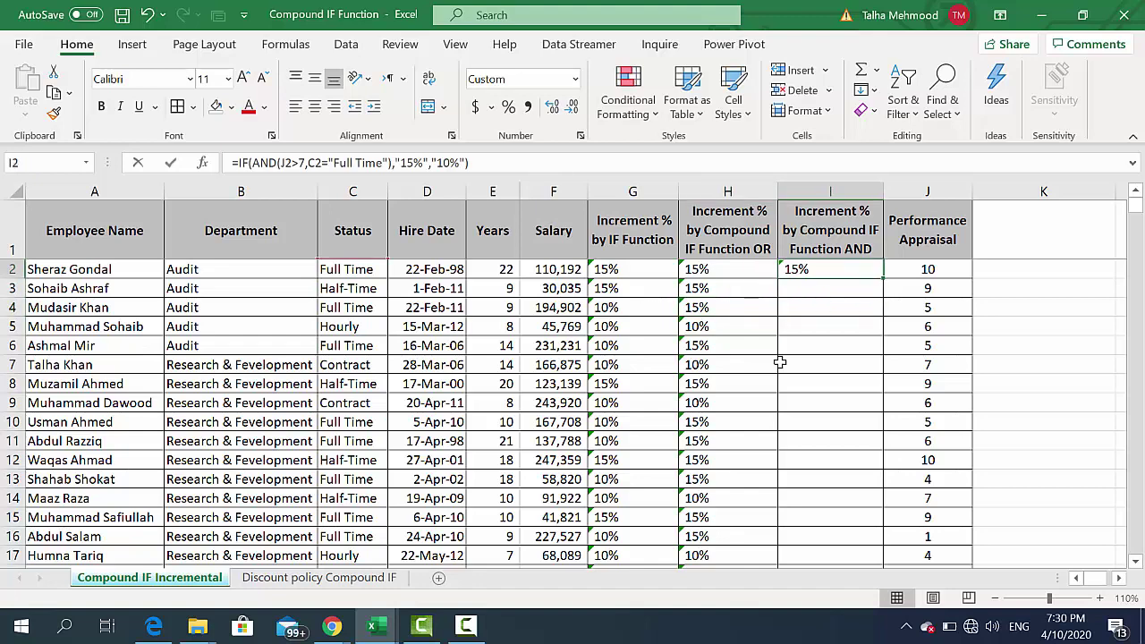
pyautogui.press('F2')
pyautogui.hotkey('ctrl', 'Return')
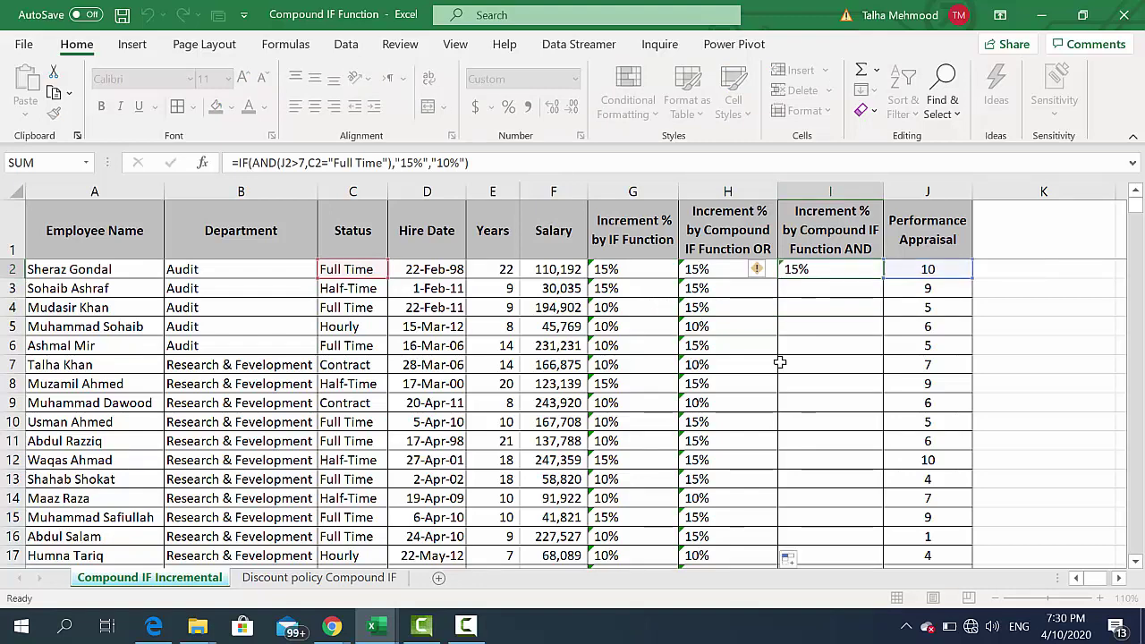
pyautogui.doubleClick(884, 280)
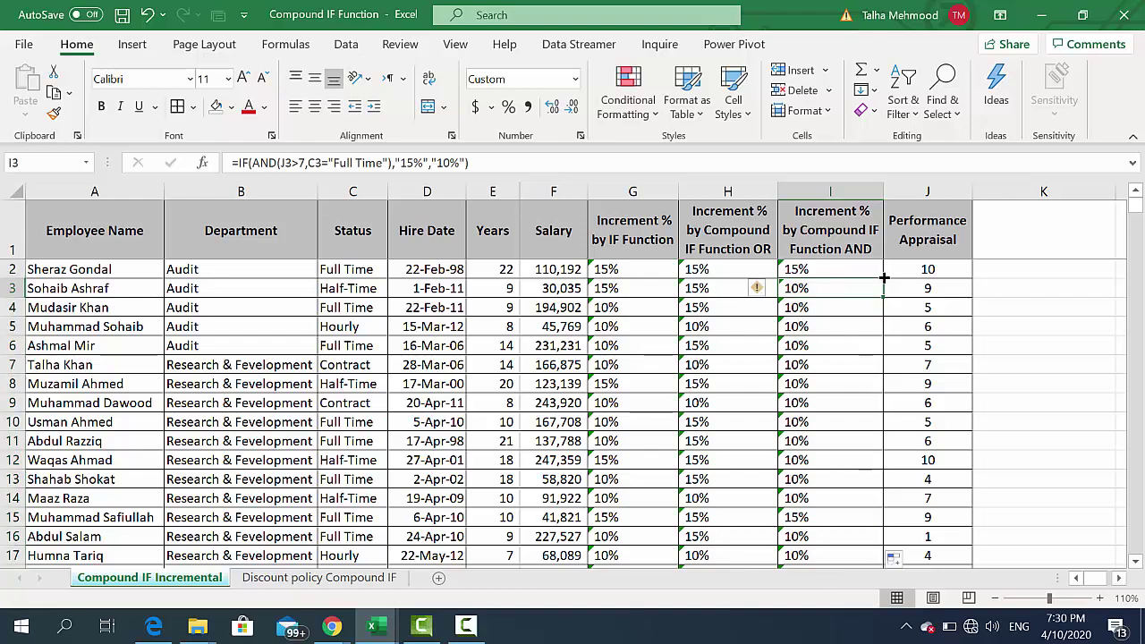
pyautogui.hotkey('ctrl', 'Down')
pyautogui.hotkey('ctrl', 'Up')
pyautogui.press('Down')
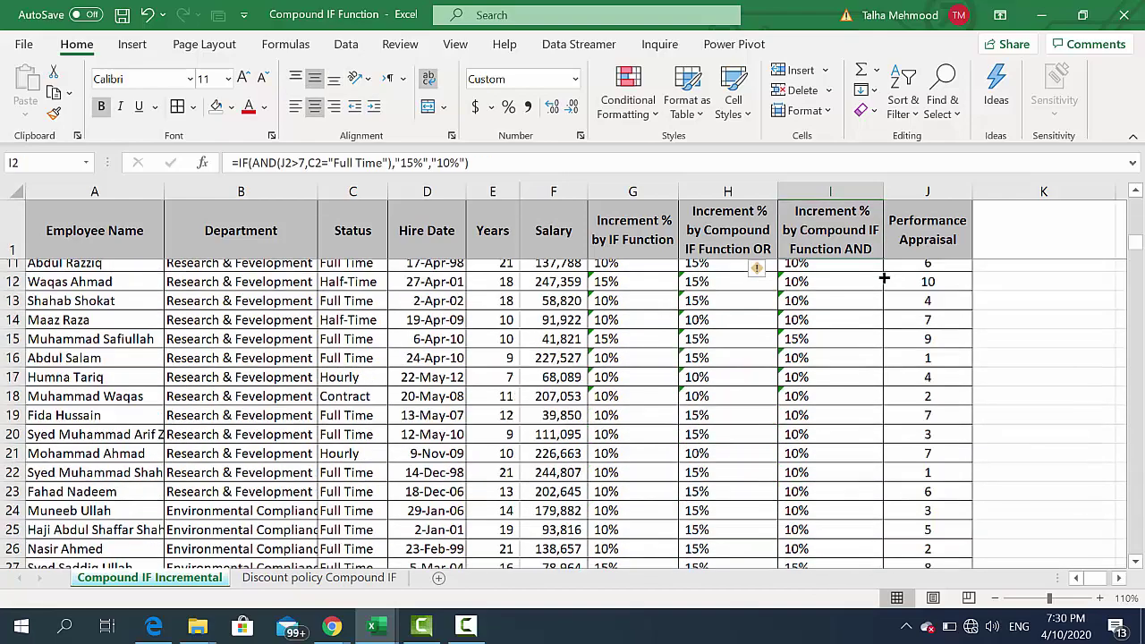
pyautogui.press('Down')
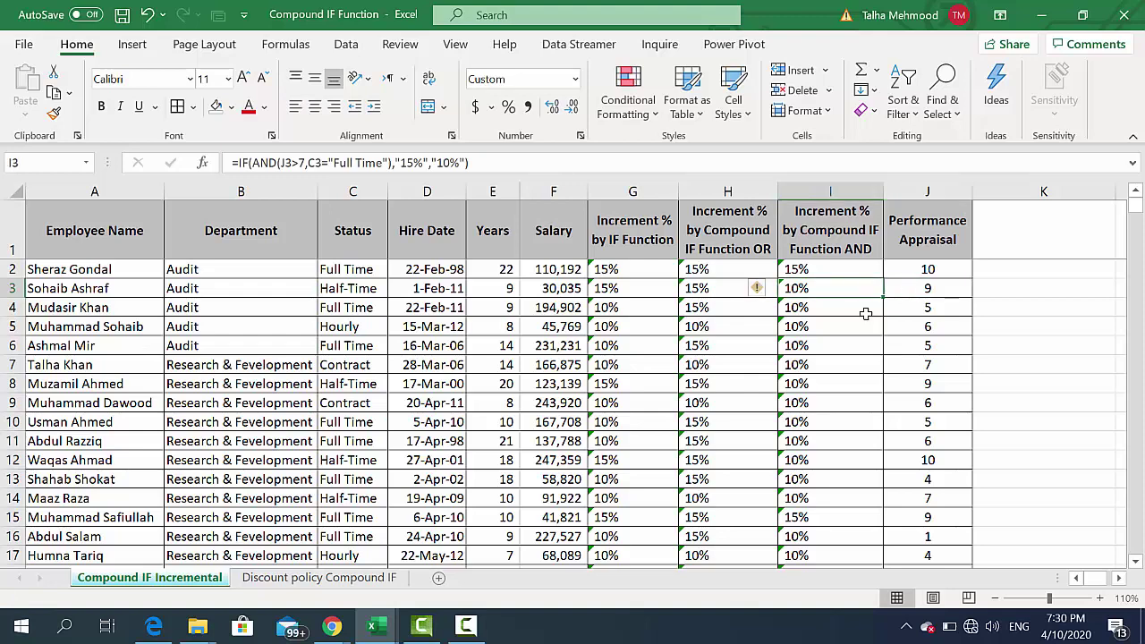
pyautogui.click(367, 291)
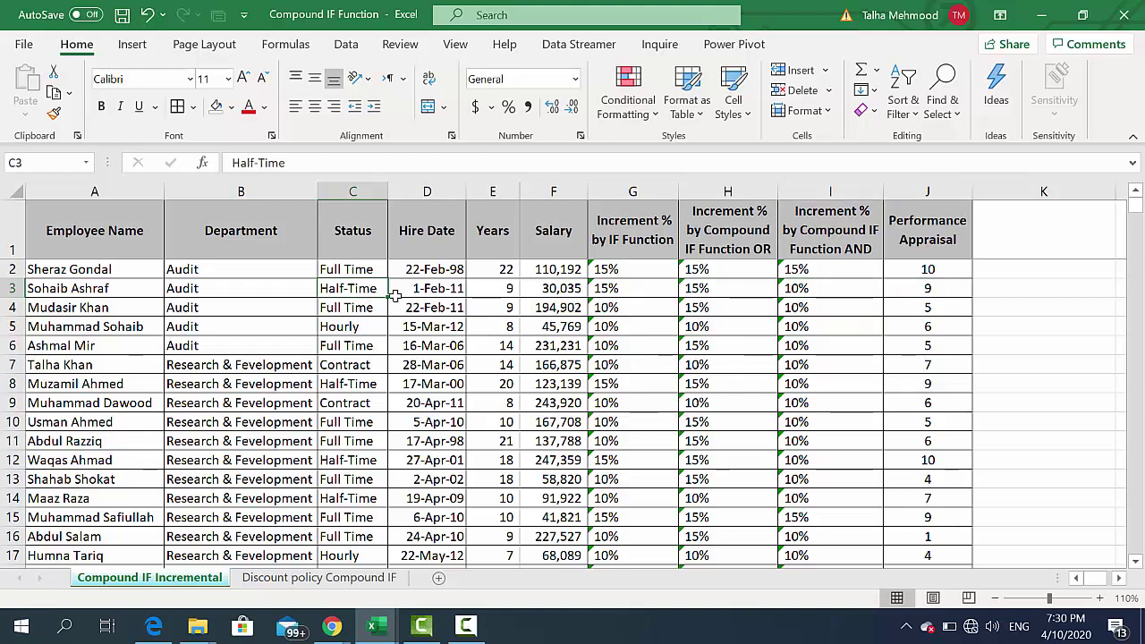
pyautogui.click(919, 288)
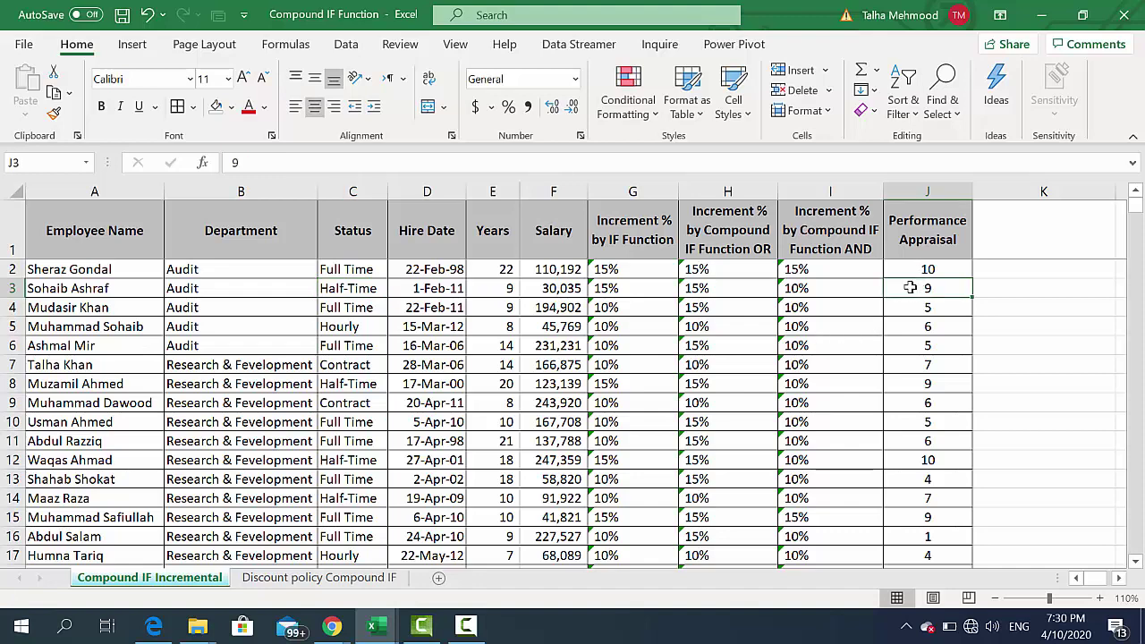
pyautogui.click(358, 295)
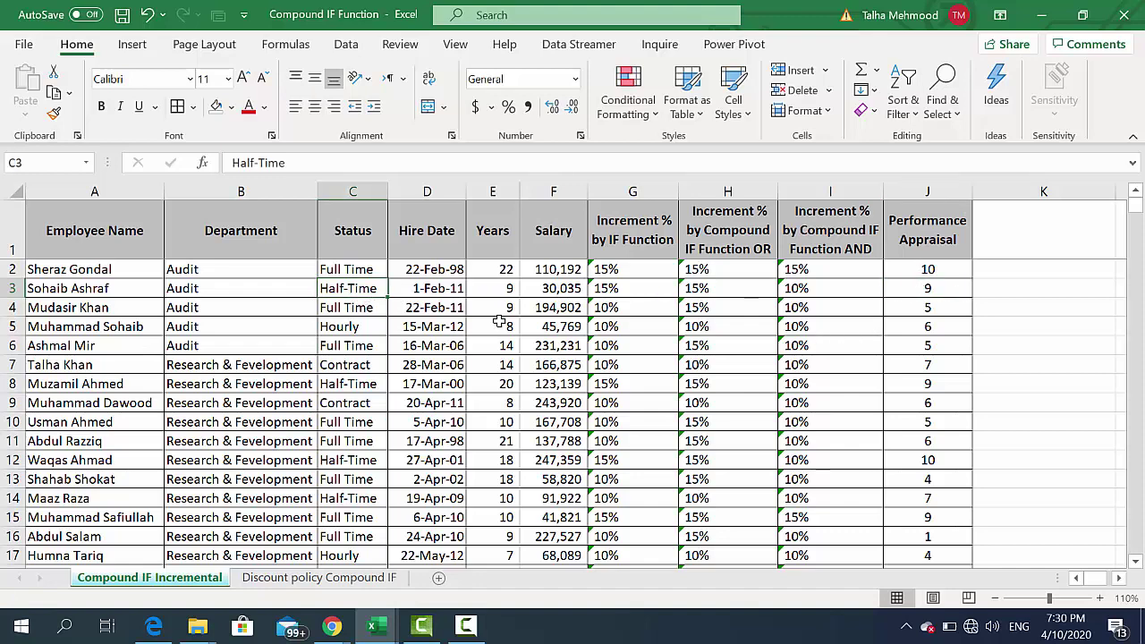
pyautogui.click(808, 296)
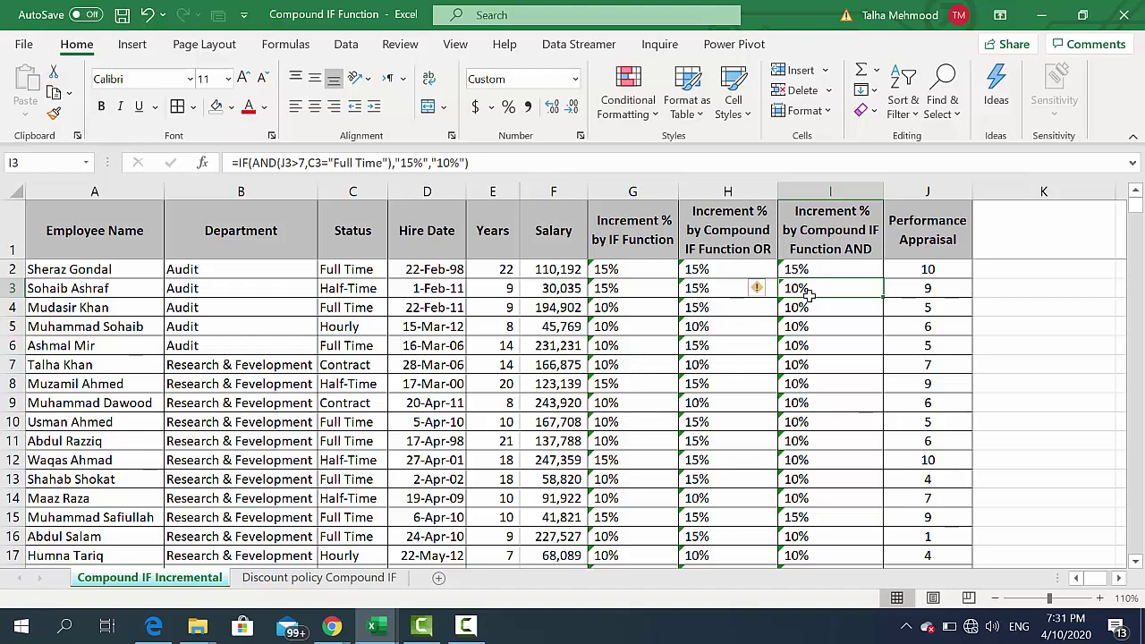
# Step: Select H2:I742, delete the IF-OR and IF-AND formulas, and return to H2
pyautogui.press('Left')
pyautogui.press('Up')
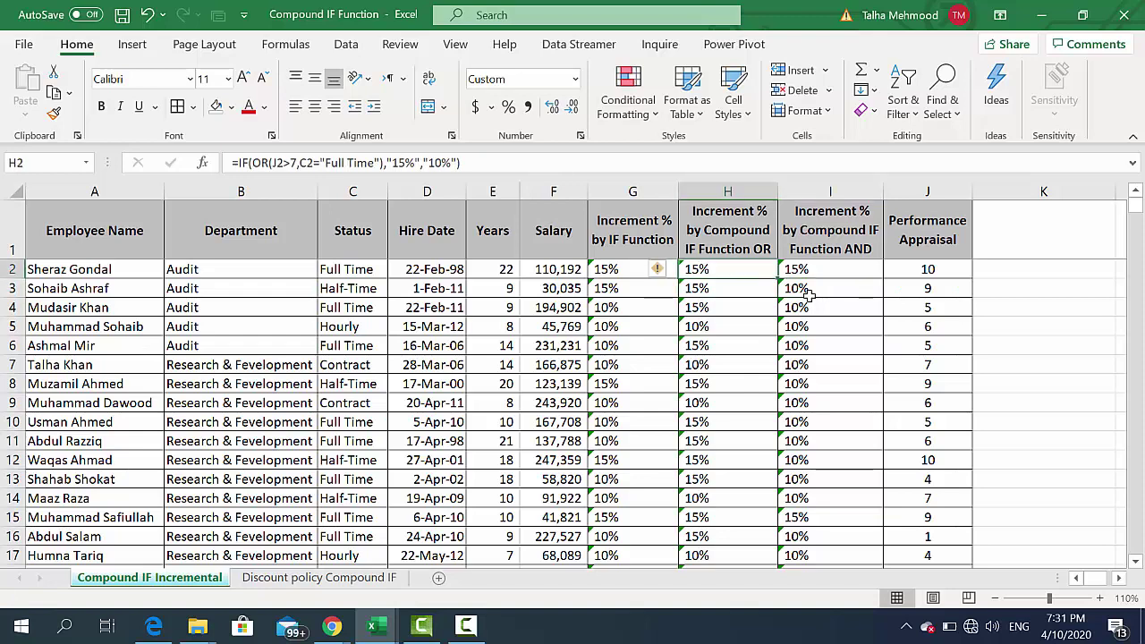
pyautogui.hotkey('shift', 'Right')
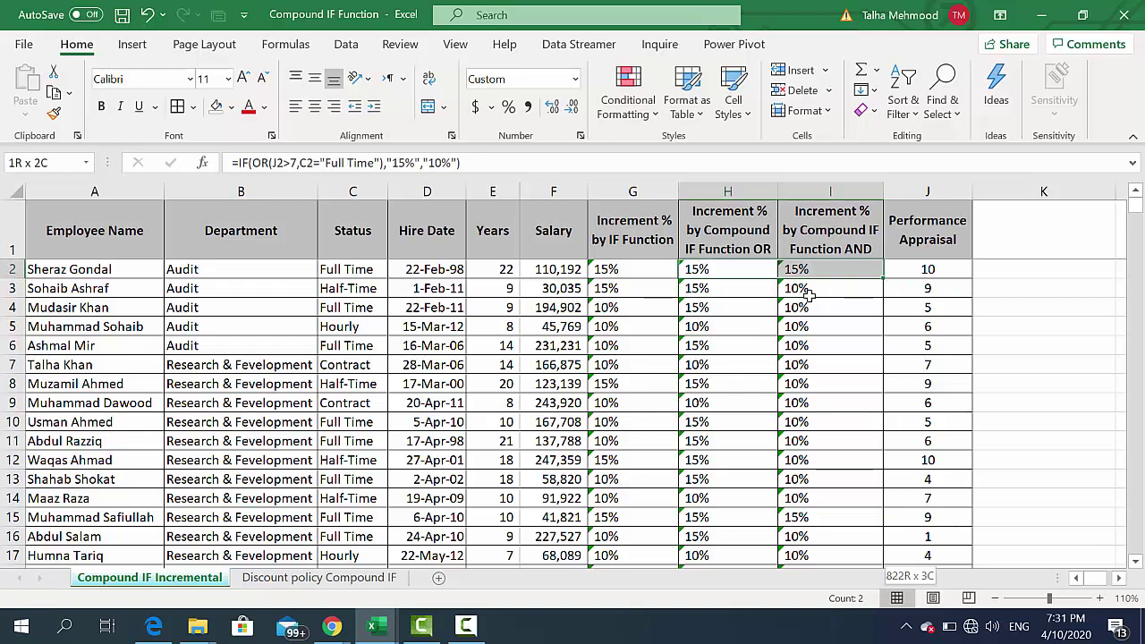
pyautogui.hotkey('ctrl', 'shift', 'Down')
pyautogui.press('Delete')
pyautogui.press('Up')
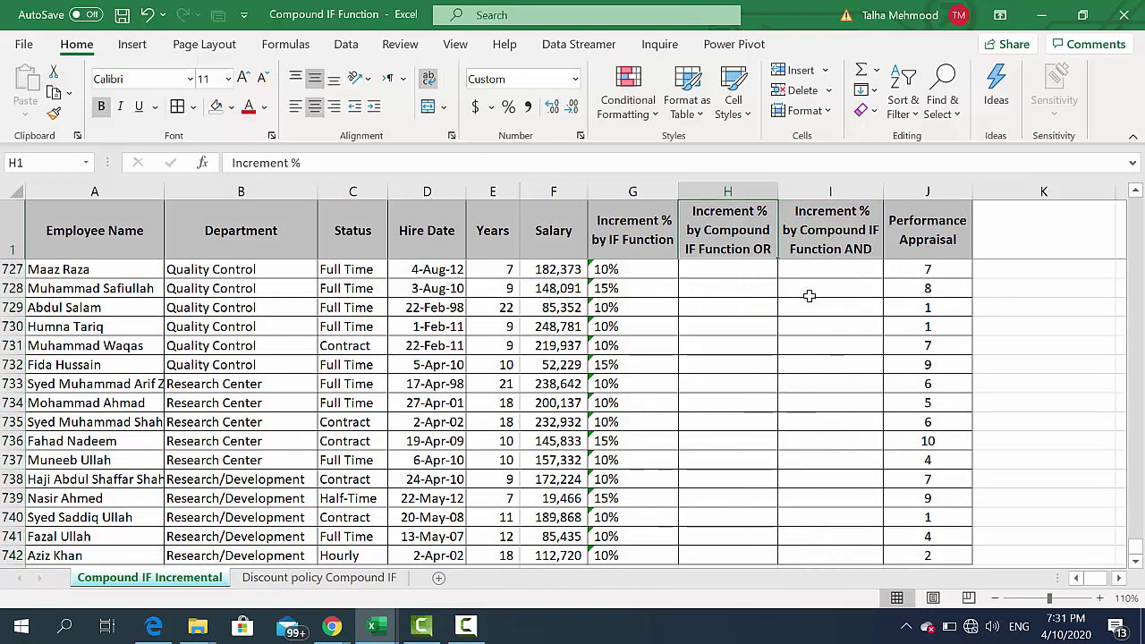
pyautogui.press('Down')
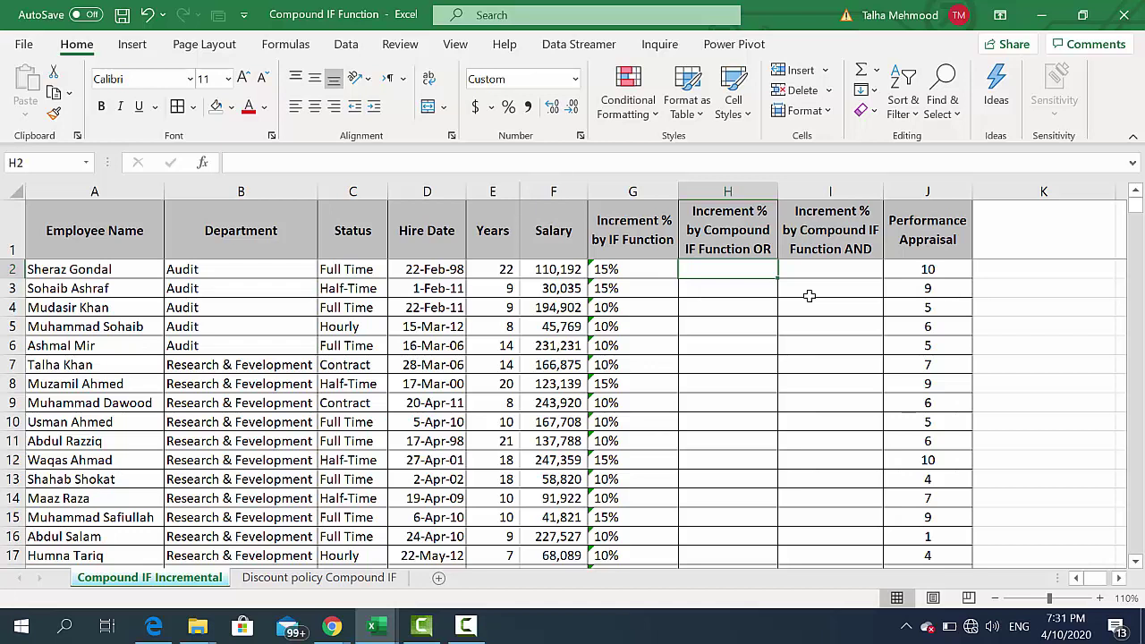
pyautogui.press('Left')
pyautogui.press('Down')
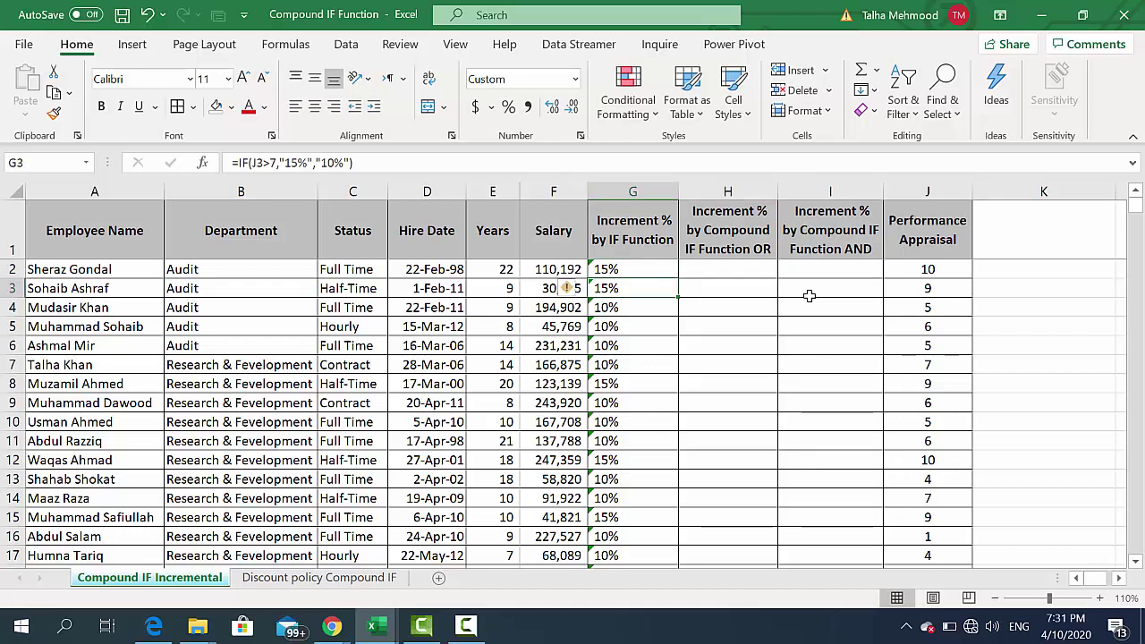
pyautogui.press('Down')
pyautogui.press('Down')
pyautogui.press('Down')
pyautogui.press('Down')
pyautogui.press('Down')
pyautogui.press('Up')
pyautogui.press('Up')
pyautogui.press('Up')
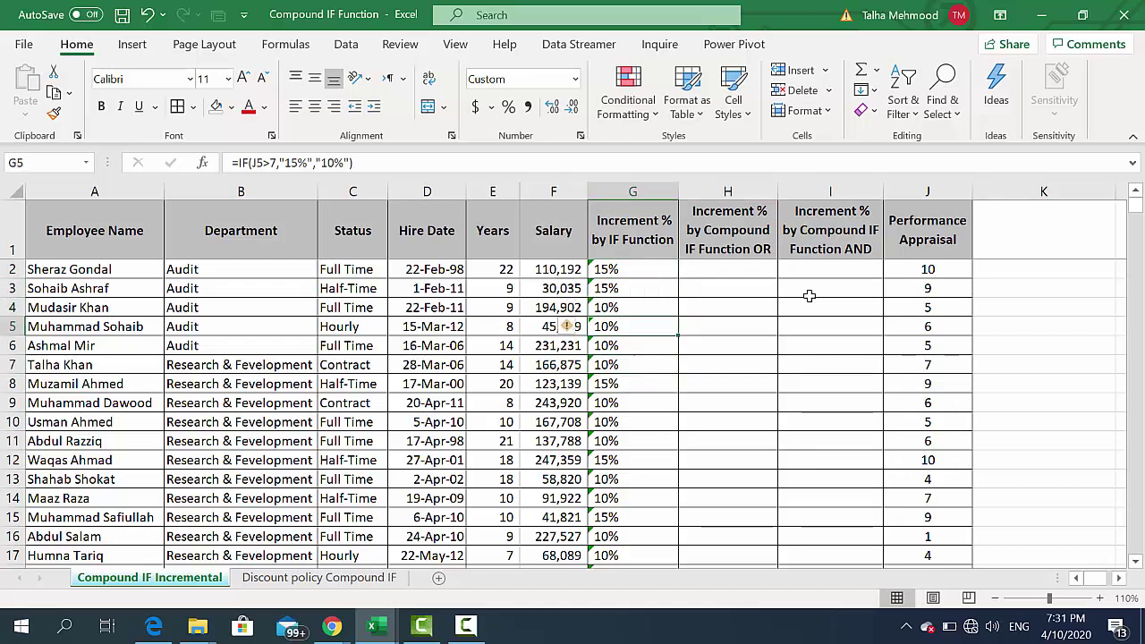
pyautogui.press('Up')
pyautogui.press('Up')
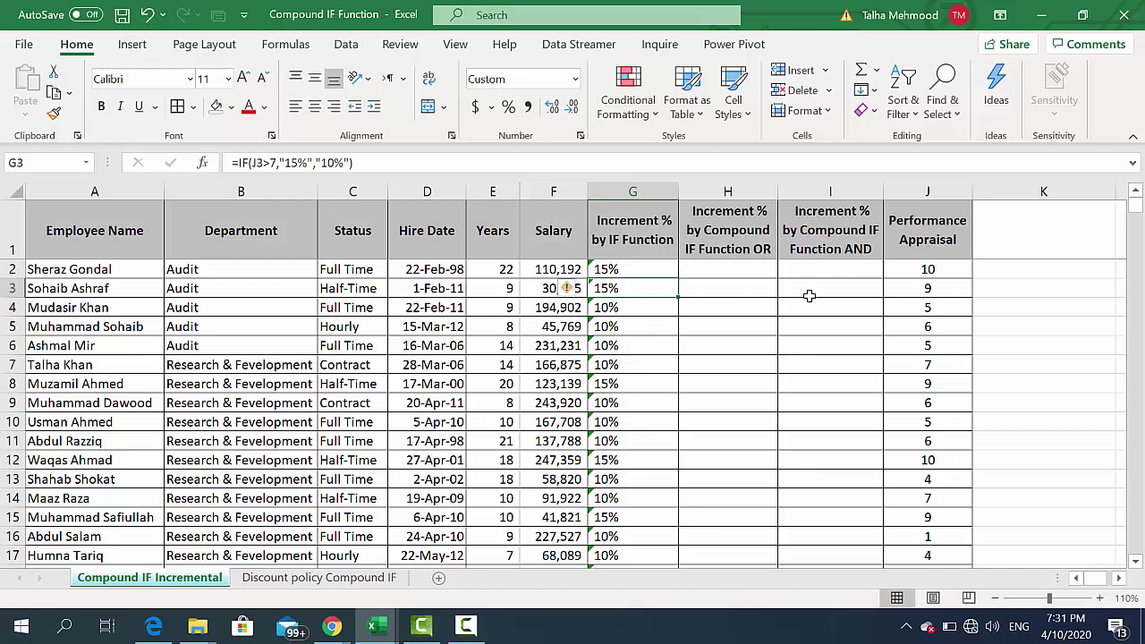
pyautogui.press('Up')
pyautogui.press('Right')
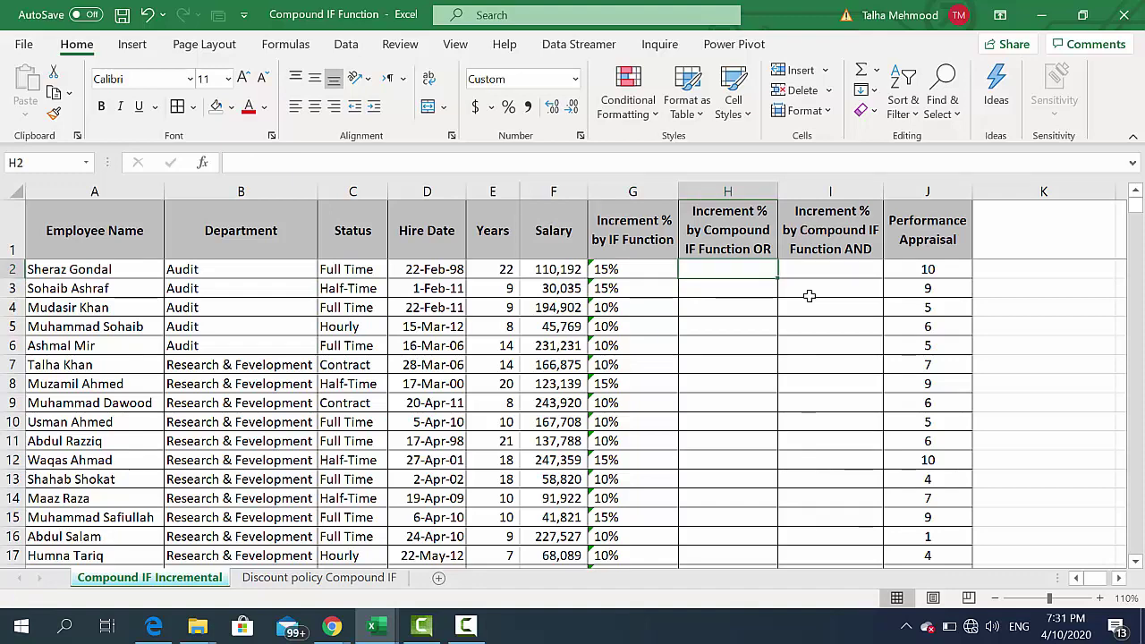
# Step: Begin H2's new formula with an equals sign
pyautogui.write('=')
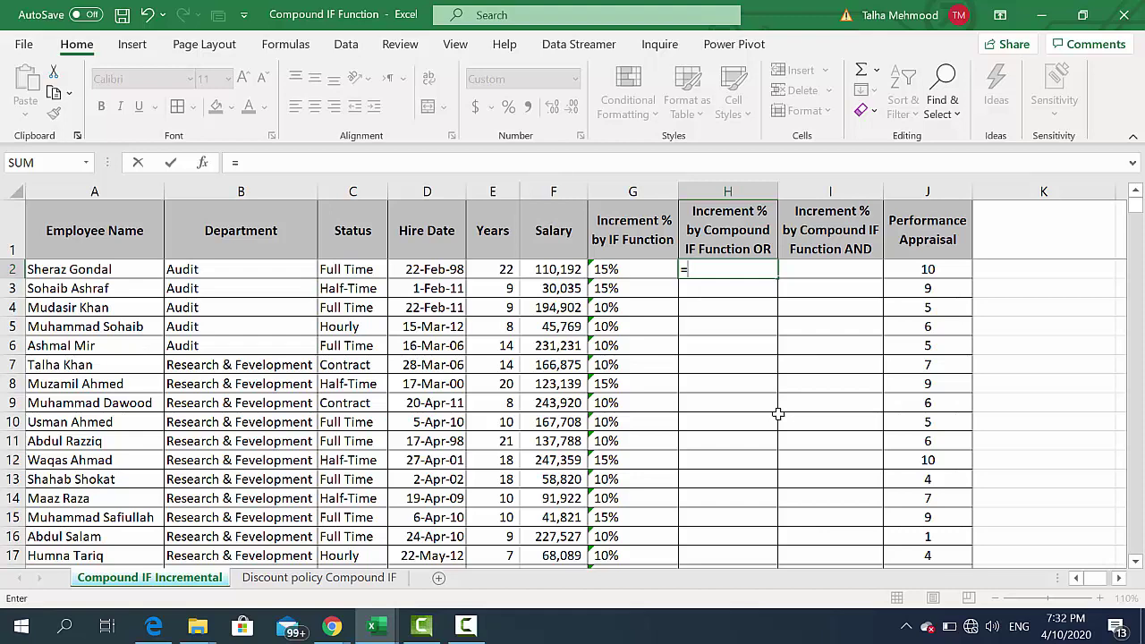
# Step: Start H2's formula as IF with an OR function nested inside
pyautogui.write('if')
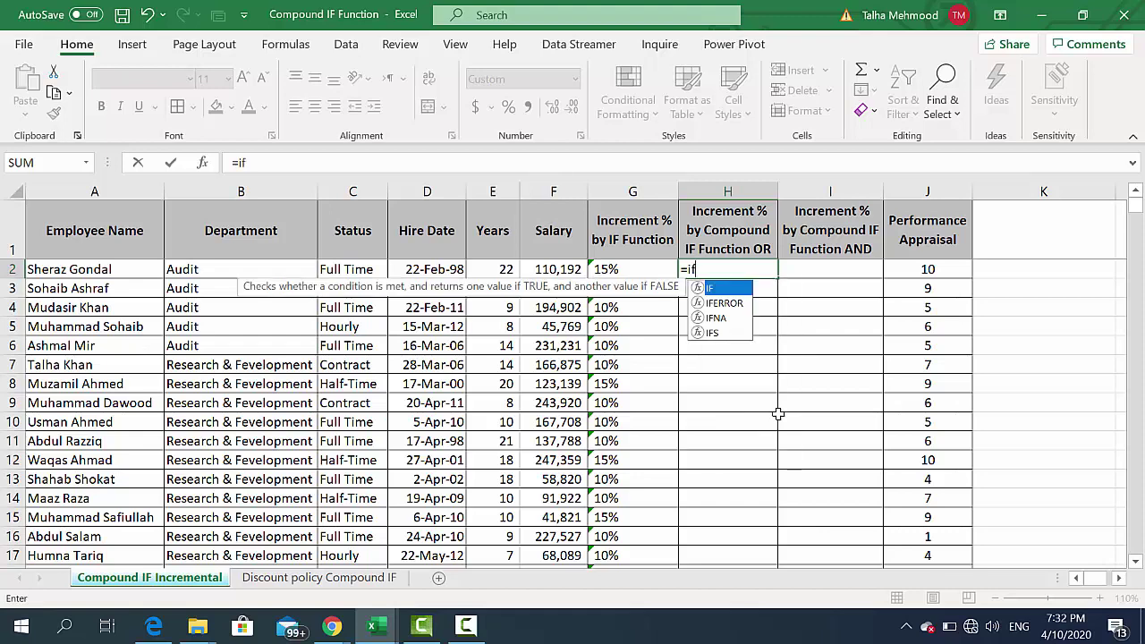
pyautogui.press('Tab')
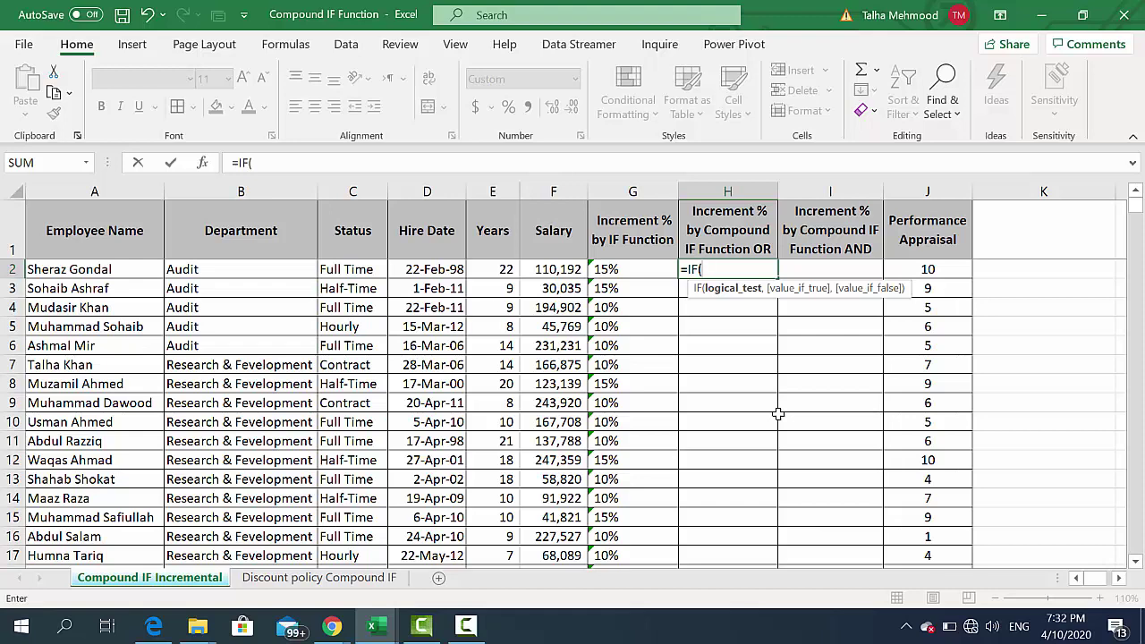
pyautogui.write('or')
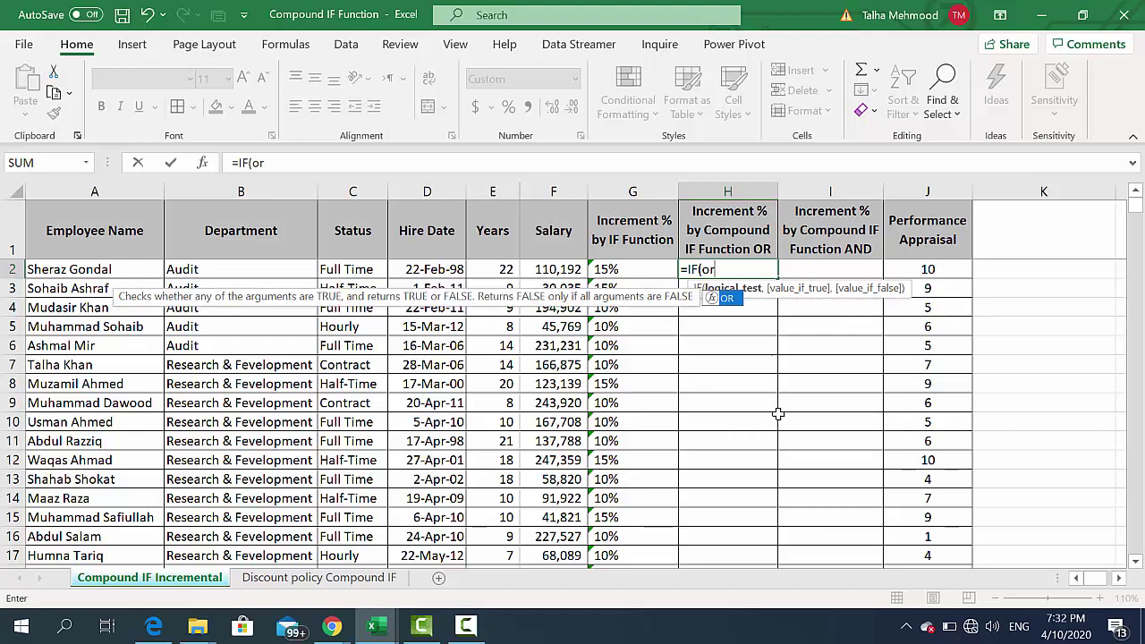
pyautogui.press('Tab')
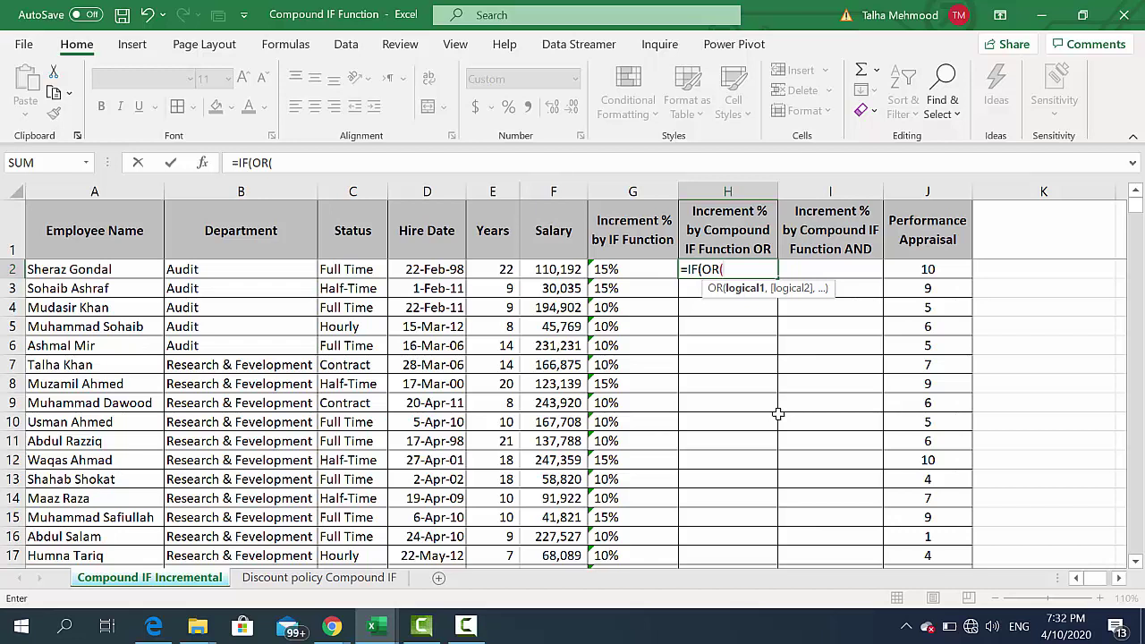
# Step: Add the OR conditions C2="Full Time" and J2>7, closing the OR
pyautogui.press('Left')
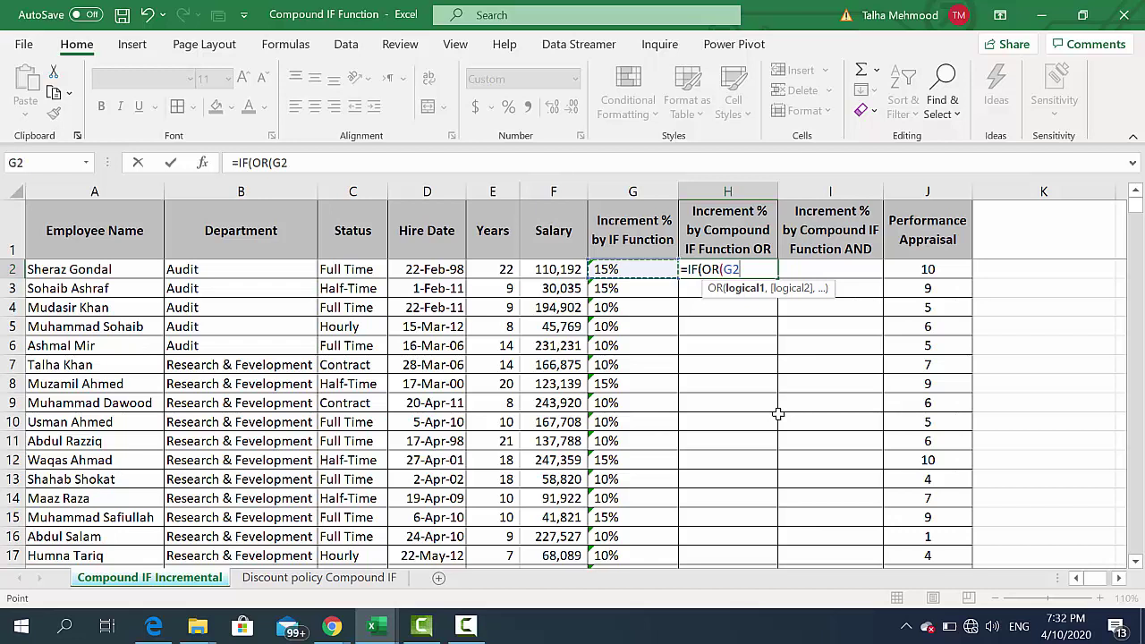
pyautogui.press('Left')
pyautogui.press('Left')
pyautogui.press('Left')
pyautogui.press('Left')
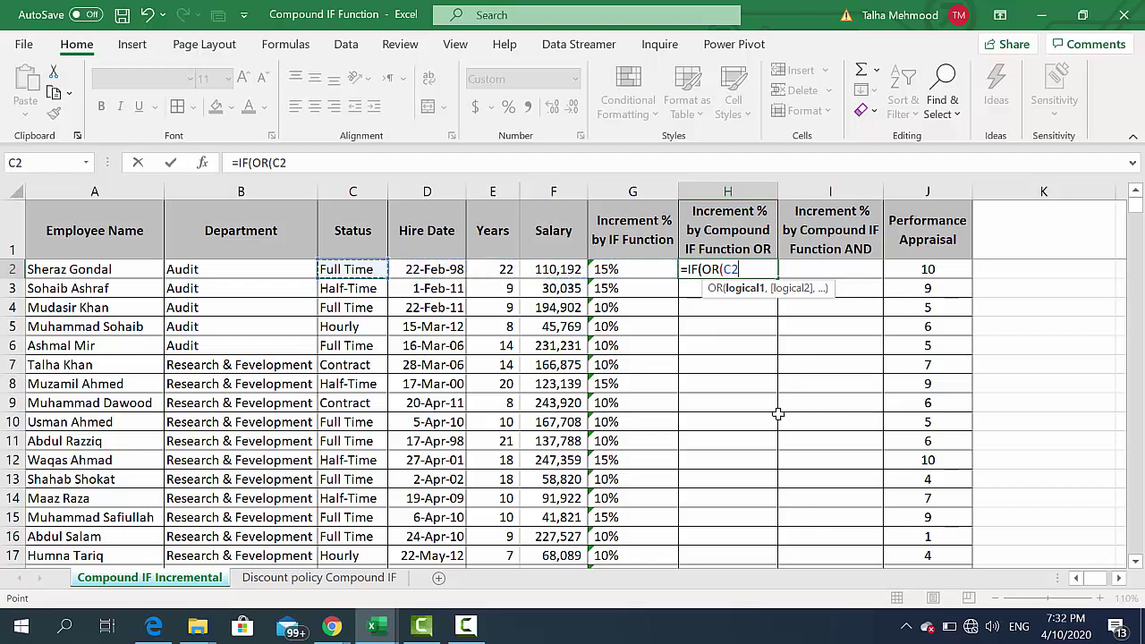
pyautogui.write('="')
pyautogui.write('Full')
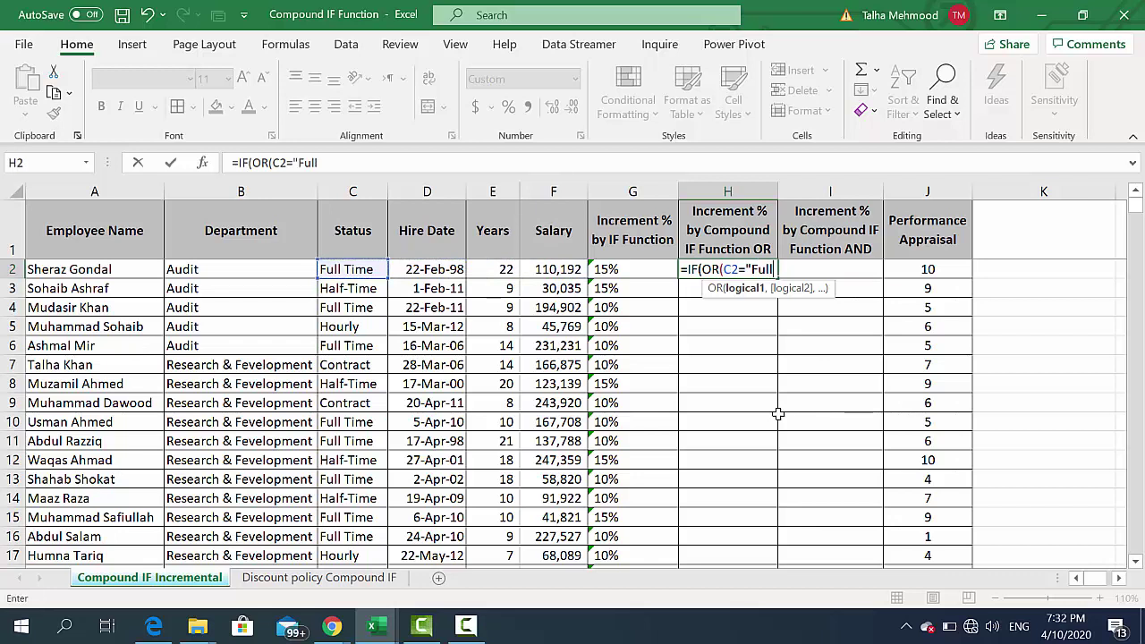
pyautogui.write(' Tim')
pyautogui.write('e')
pyautogui.write('"')
pyautogui.write(',')
pyautogui.press('Right')
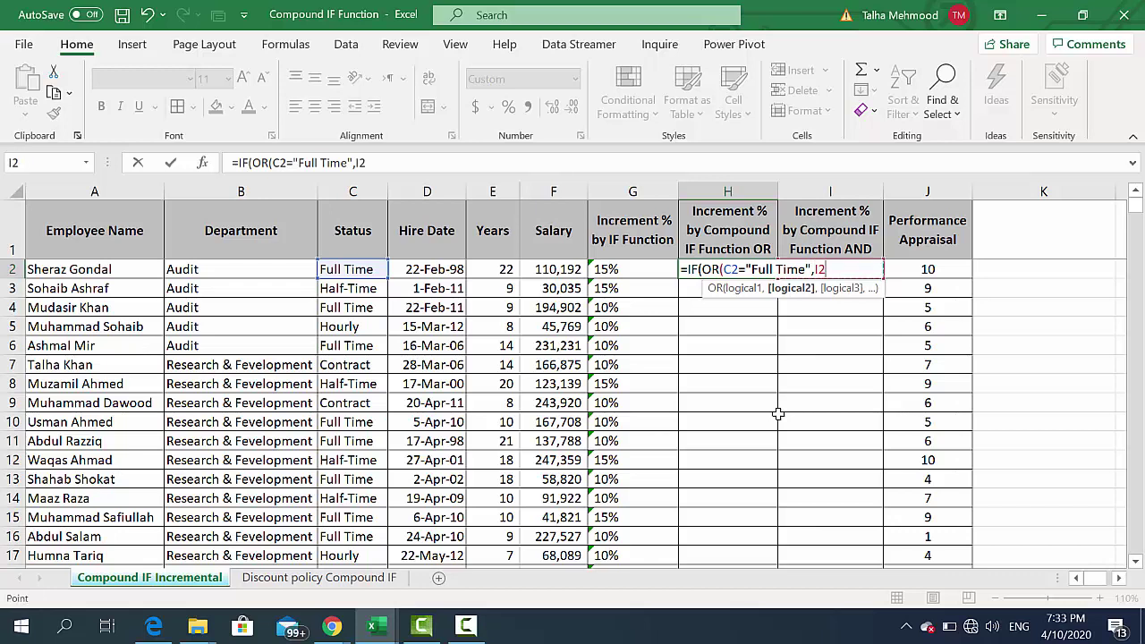
pyautogui.press('Right')
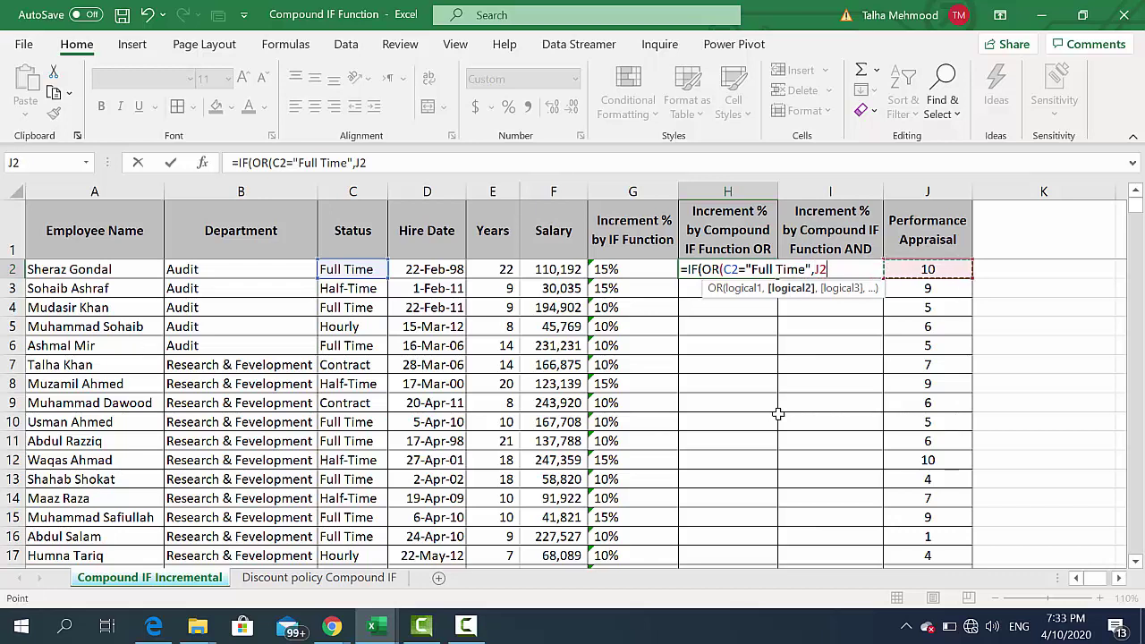
pyautogui.write('?')
pyautogui.press('BackSpace')
pyautogui.write('>')
pyautogui.write('7')
pyautogui.write(')')
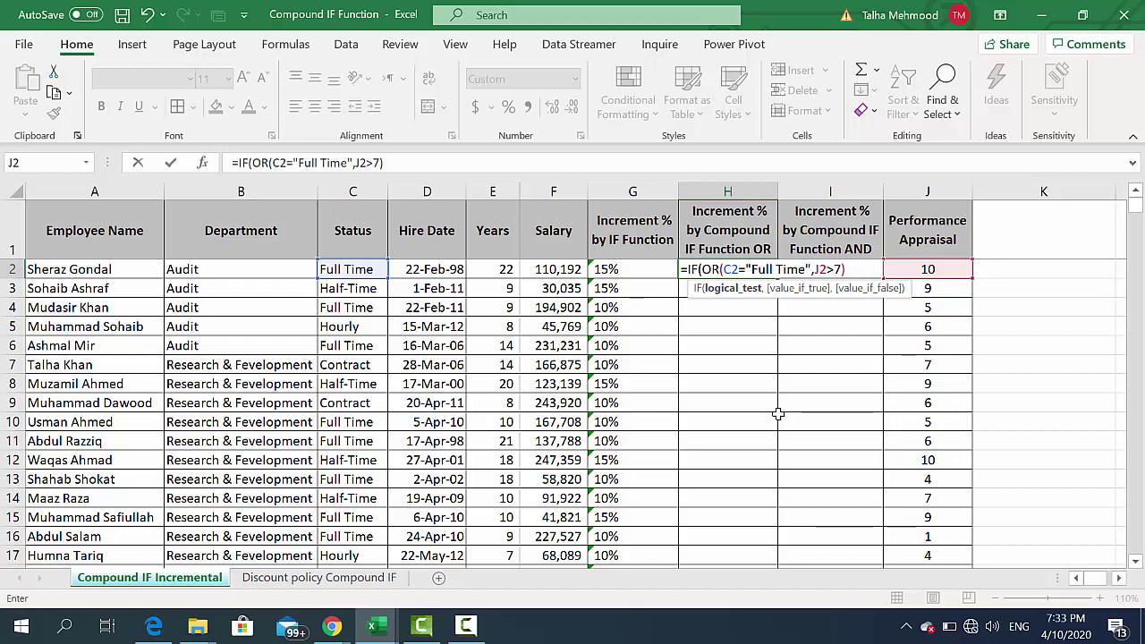
# Step: Add results "15%" and "10%" to finish =IF(OR(C2="Full Time",J2>7),"15%","10%") in H2
pyautogui.write(',')
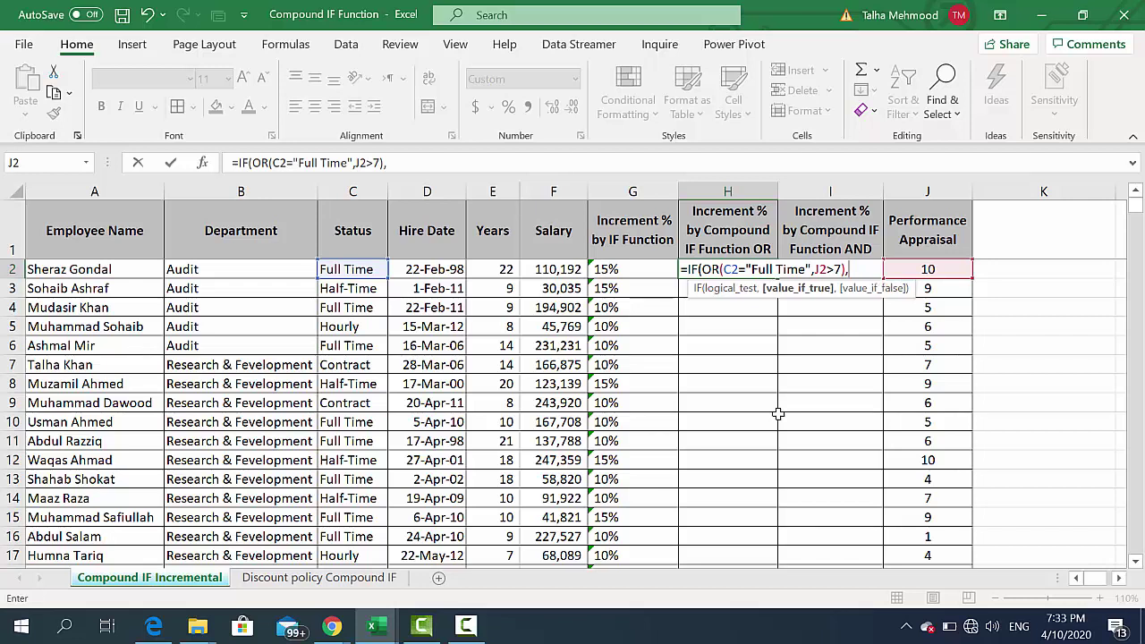
pyautogui.write('"')
pyautogui.write('15%')
pyautogui.write('"')
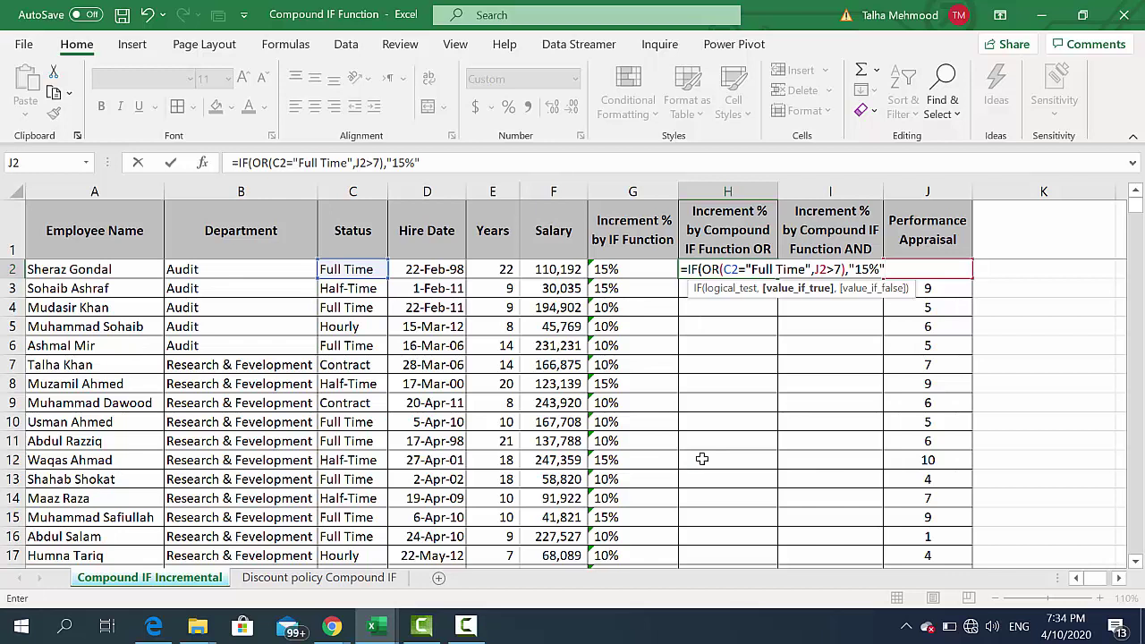
pyautogui.write(',')
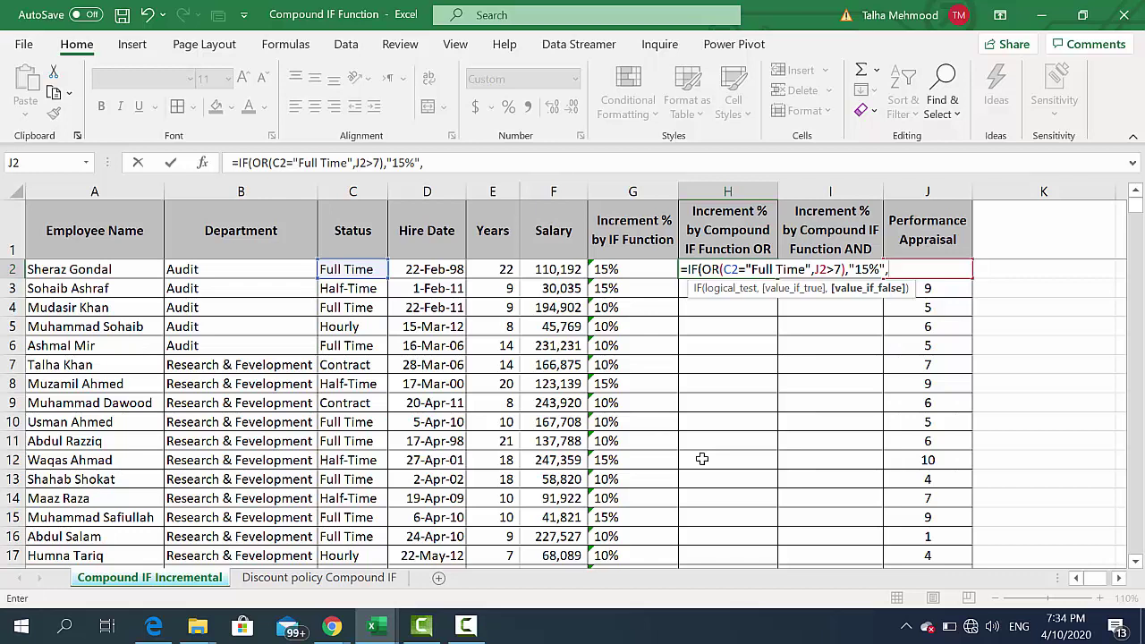
pyautogui.write(':')
pyautogui.write('10')
pyautogui.write('%')
pyautogui.write('"')
pyautogui.write(')')
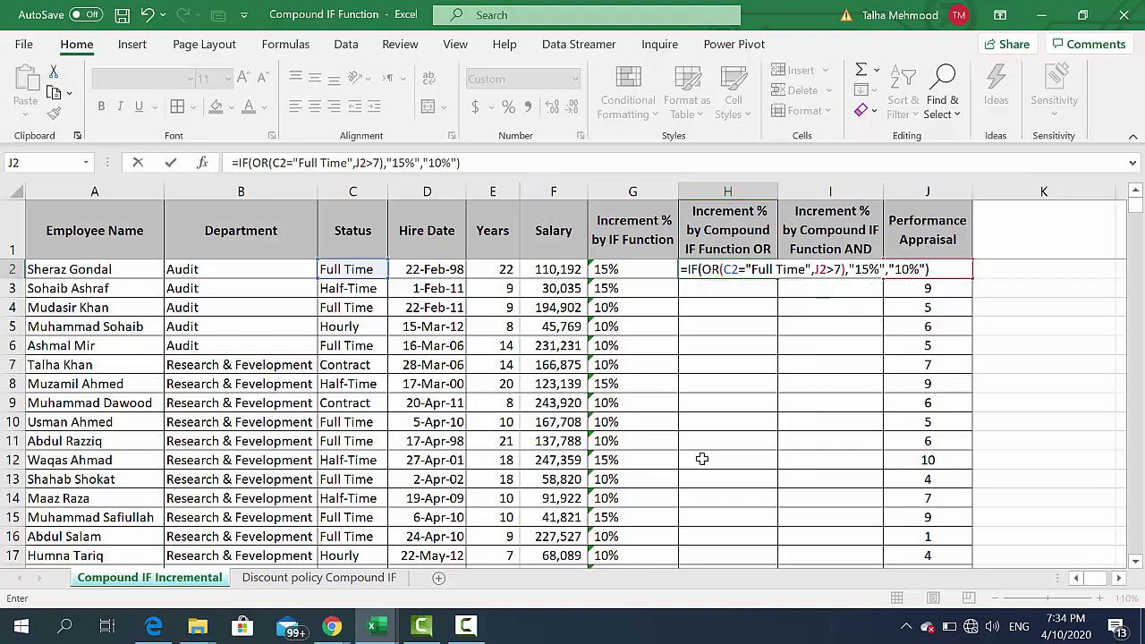
pyautogui.press('Return')
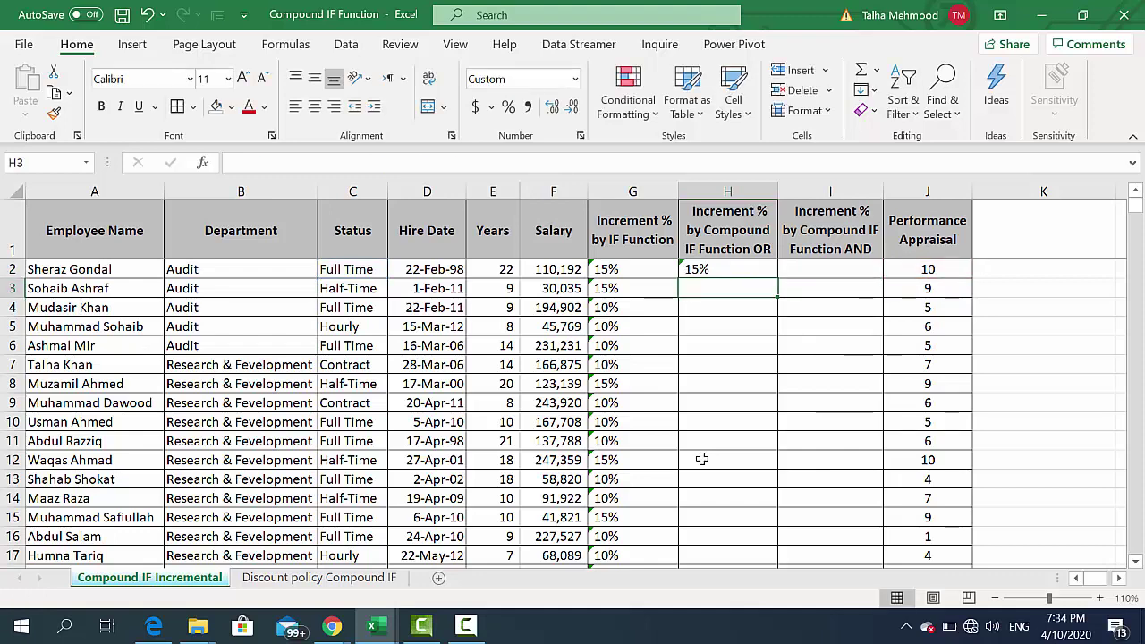
# Step: Copy H2's IF-OR formula down column H and spot-check rows 3 and 5
pyautogui.press('Up')
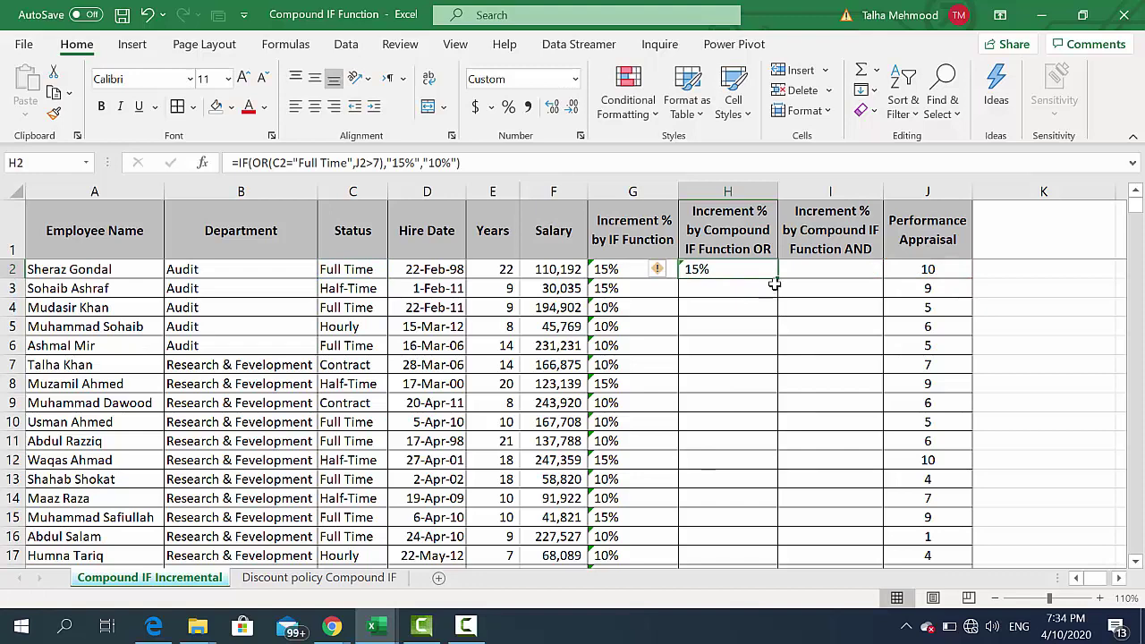
pyautogui.doubleClick(778, 281)
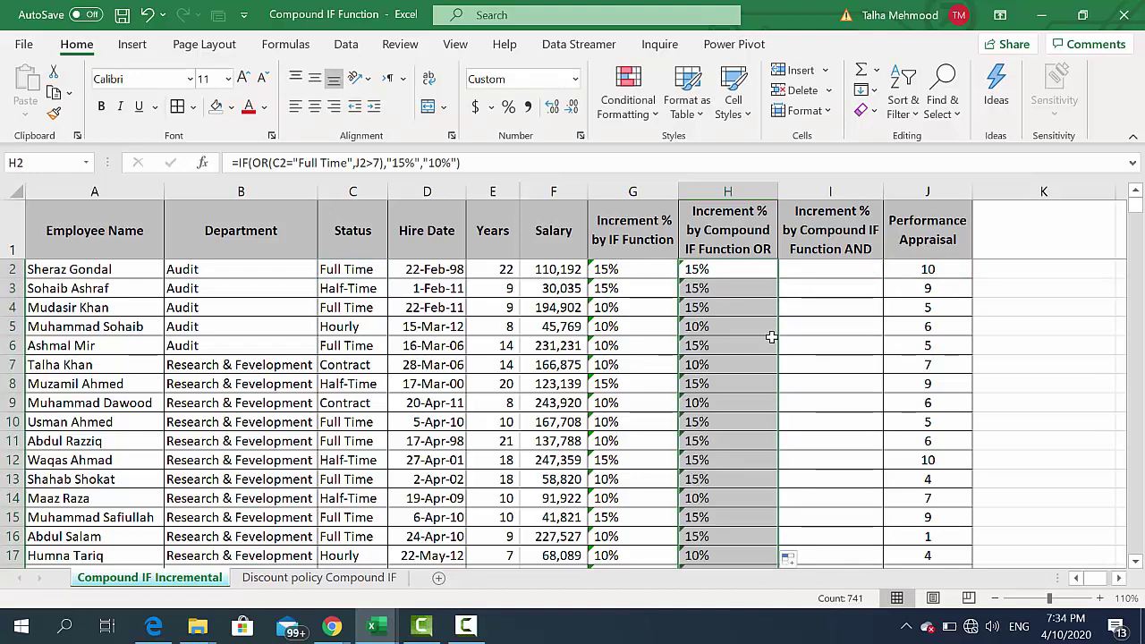
pyautogui.click(735, 288)
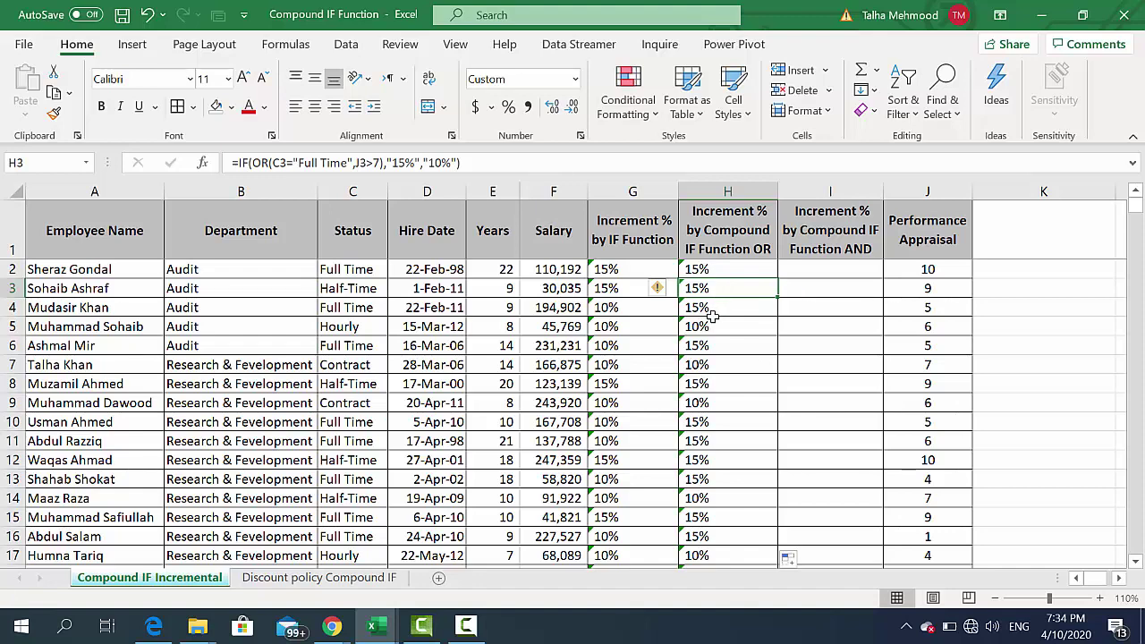
pyautogui.press('Down')
pyautogui.press('Down')
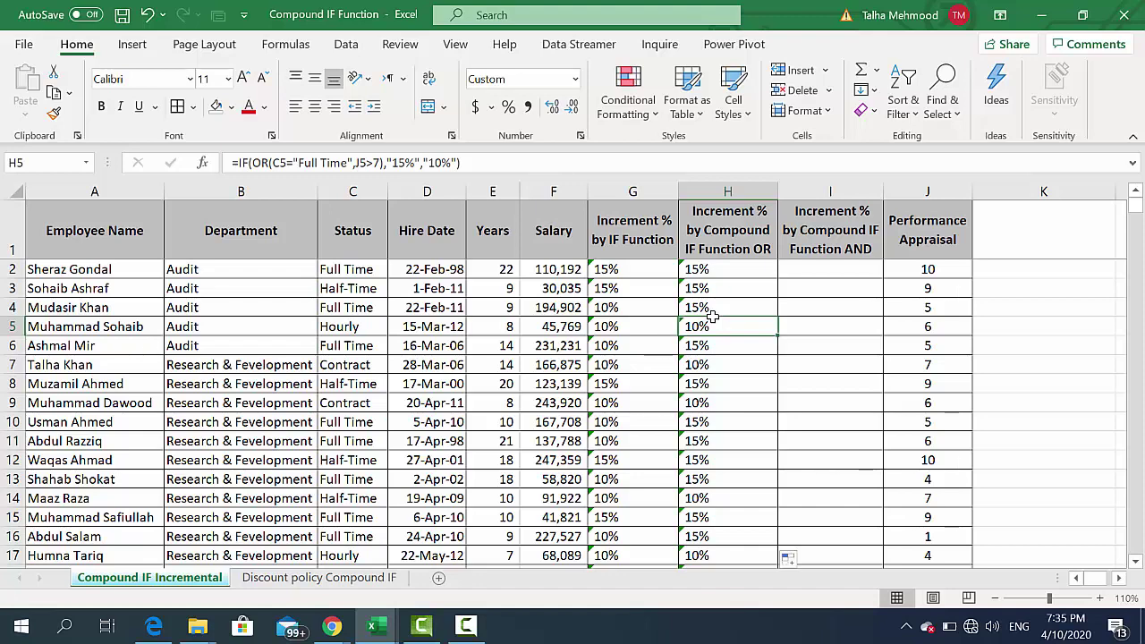
pyautogui.press('Right')
pyautogui.press('Up')
pyautogui.press('Up')
pyautogui.press('Up')
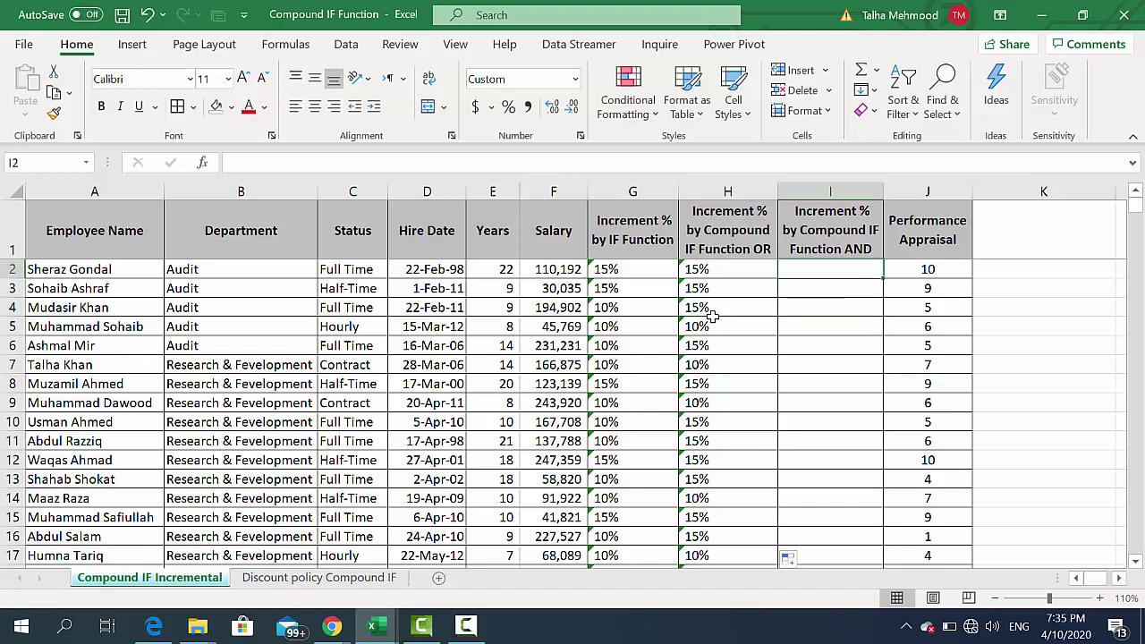
# Step: Start I2's formula as IF with an AND function nested inside
pyautogui.write('=i')
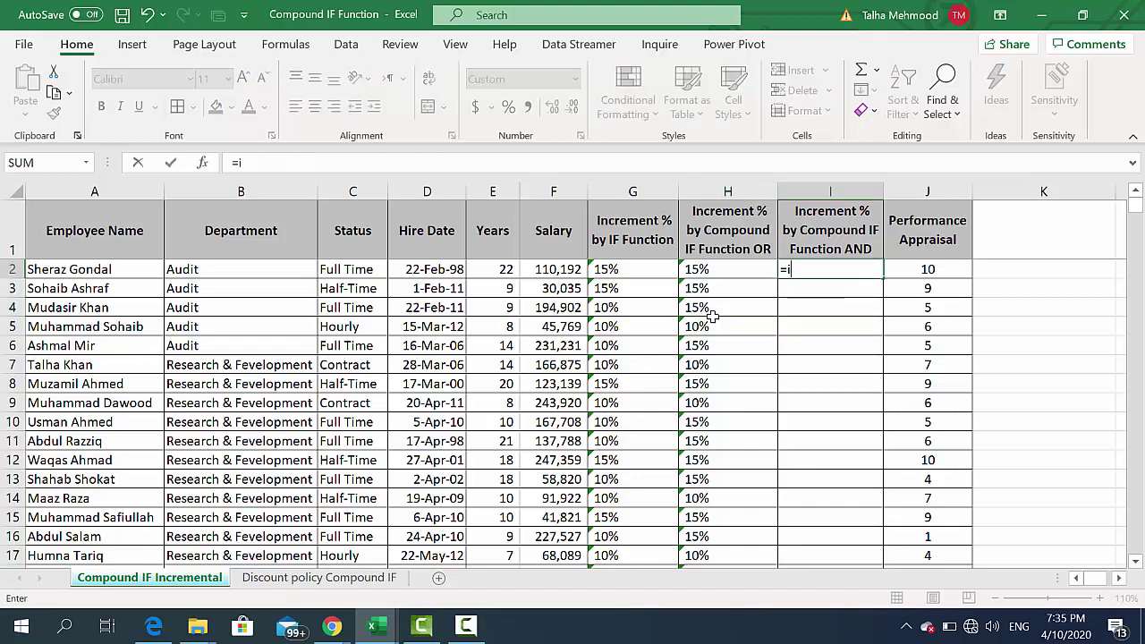
pyautogui.write('f')
pyautogui.press('Tab')
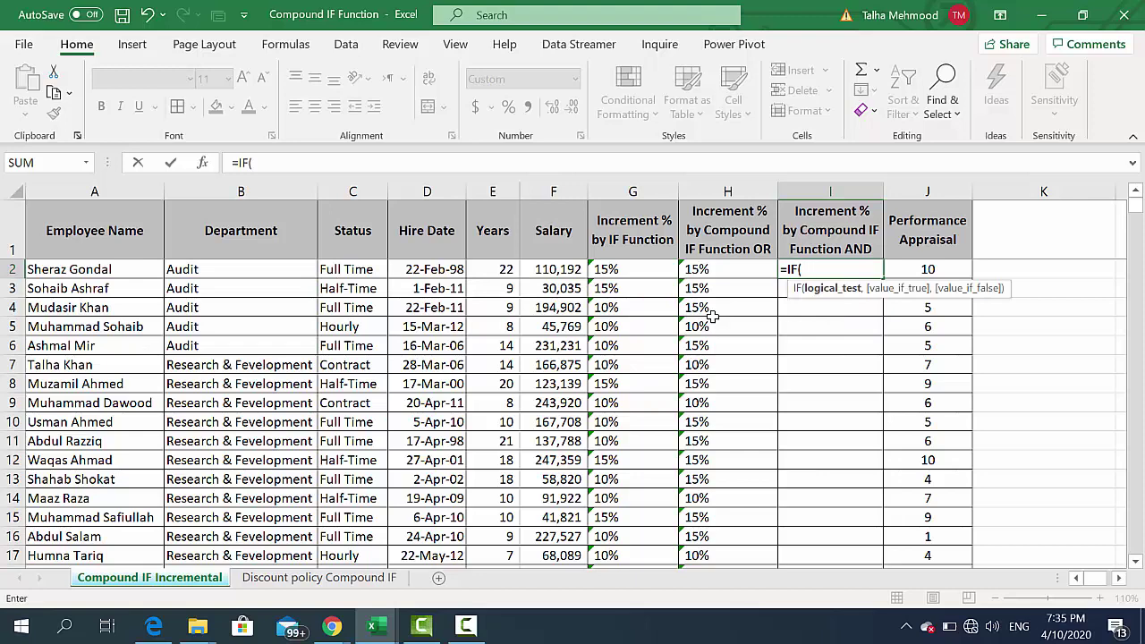
pyautogui.write('and')
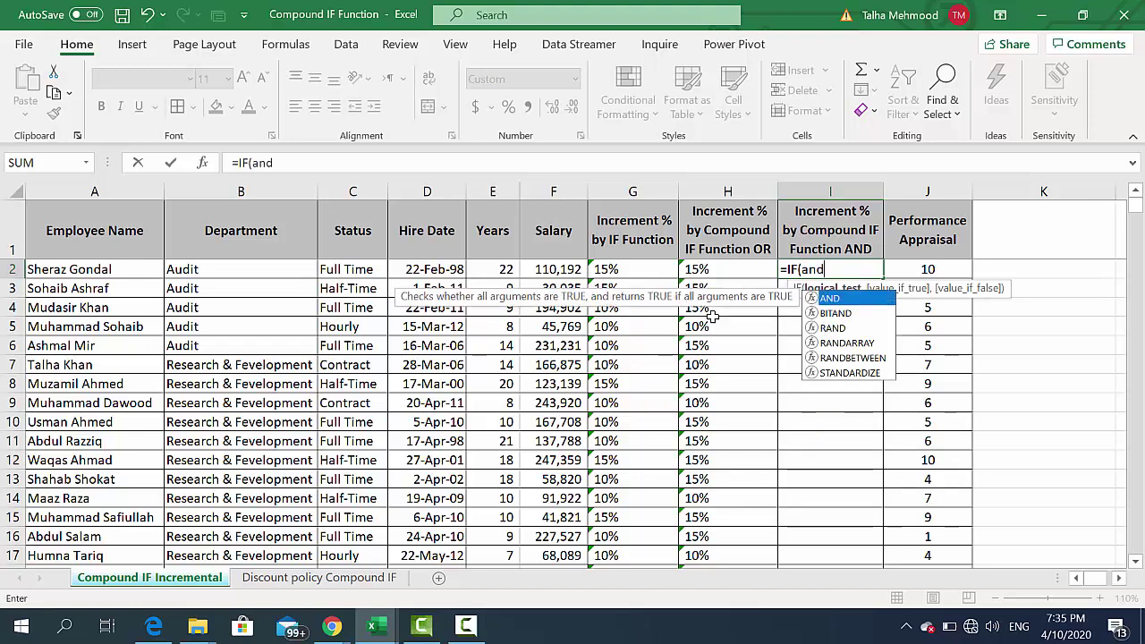
pyautogui.press('Tab')
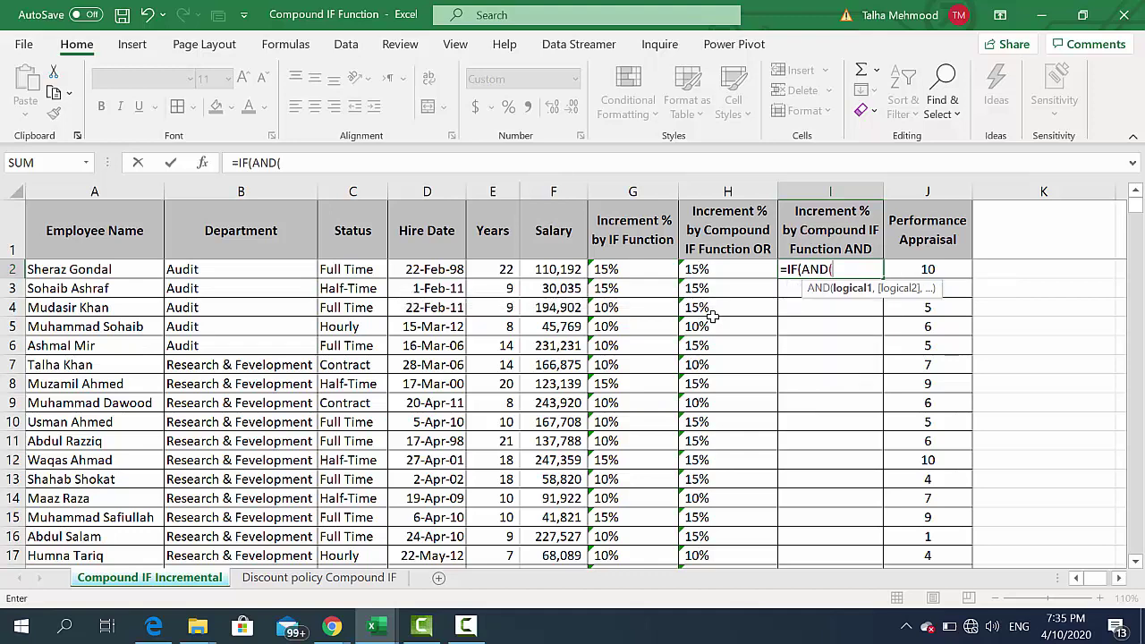
# Step: Add the AND conditions C2="Full Time" and J2>7, closing the AND
pyautogui.press('Left')
pyautogui.press('Left')
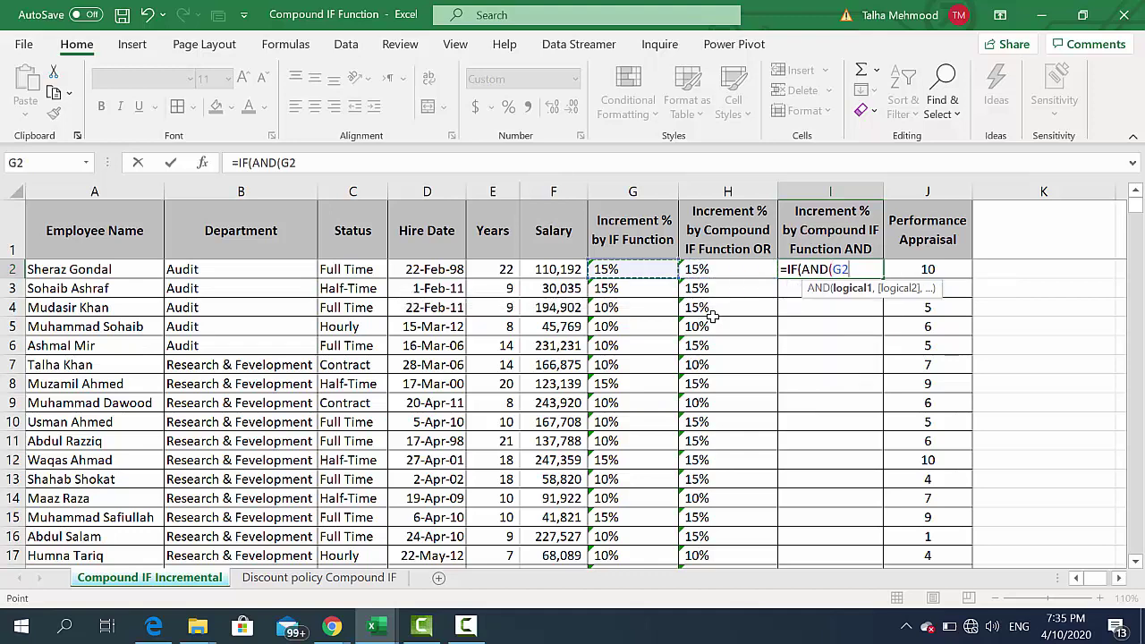
pyautogui.press('Left')
pyautogui.press('Left')
pyautogui.press('Left')
pyautogui.press('Left')
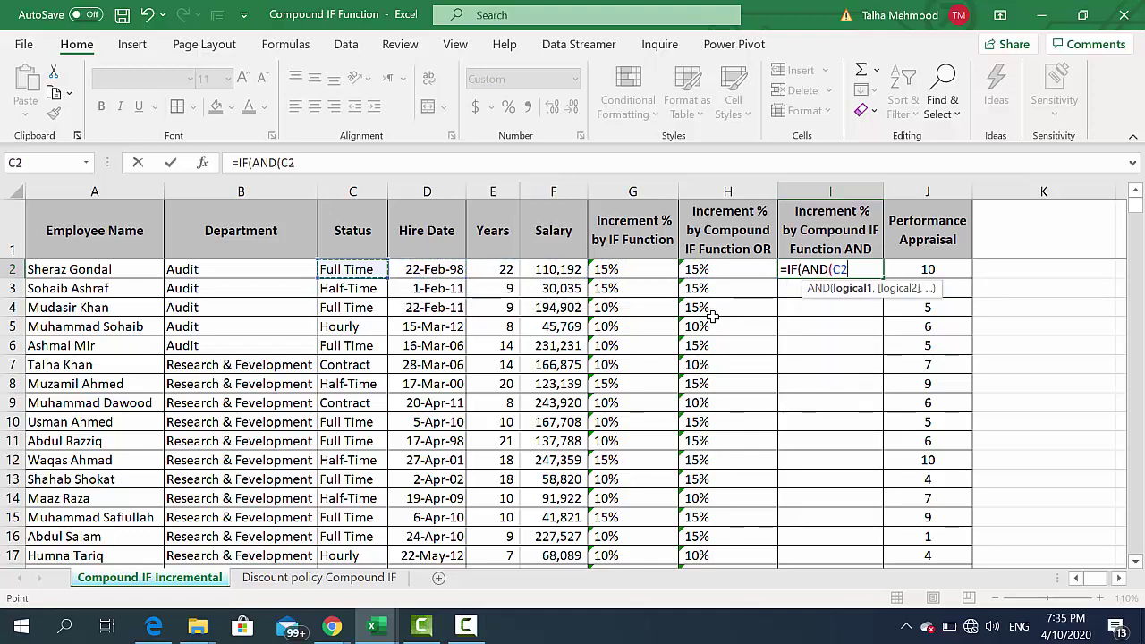
pyautogui.write('="')
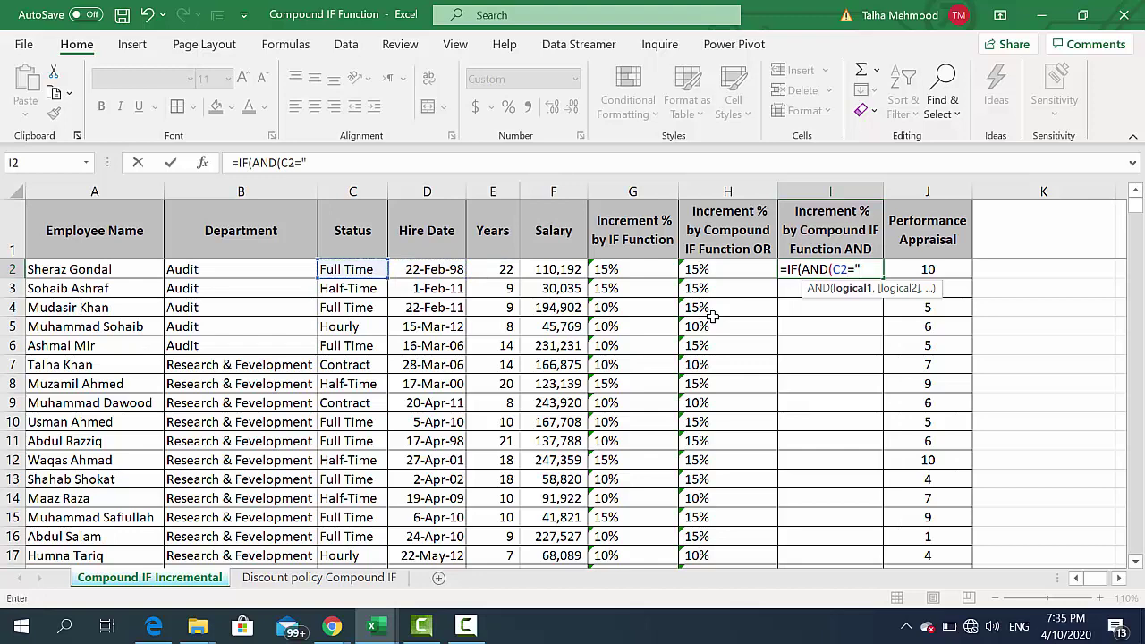
pyautogui.write('Full')
pyautogui.write(' Time"')
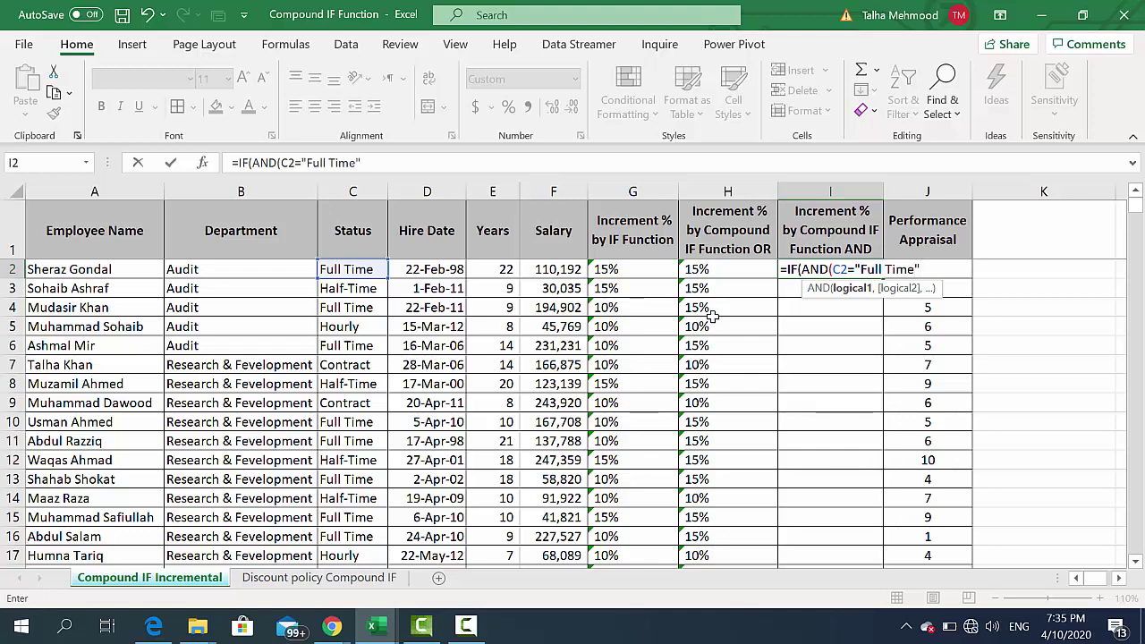
pyautogui.write(',')
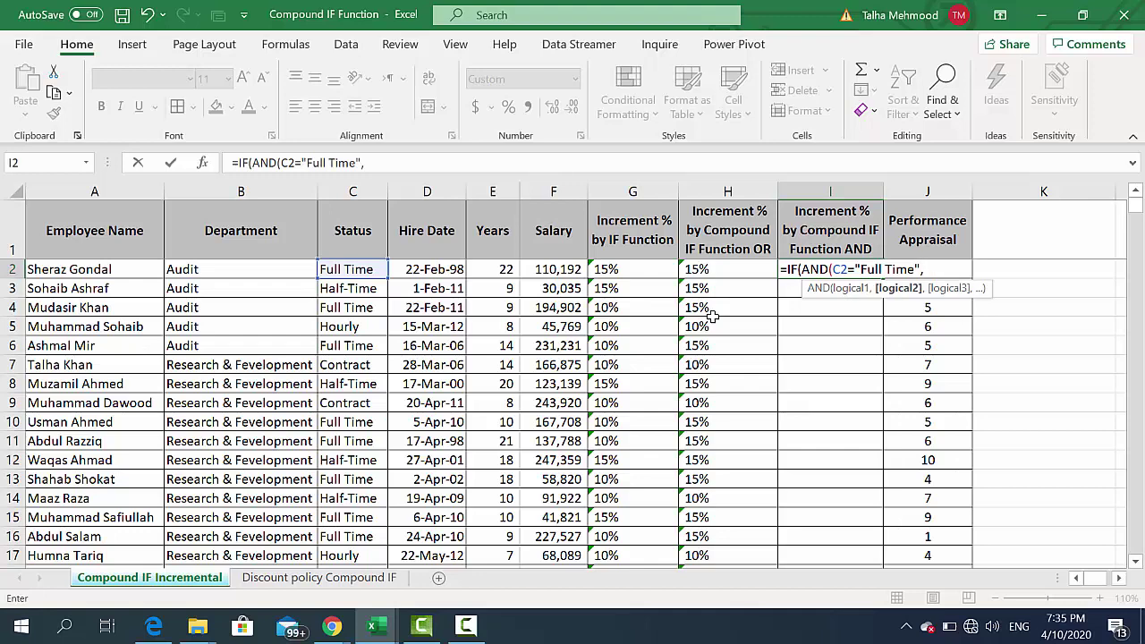
pyautogui.press('Left')
pyautogui.press('Right')
pyautogui.press('Right')
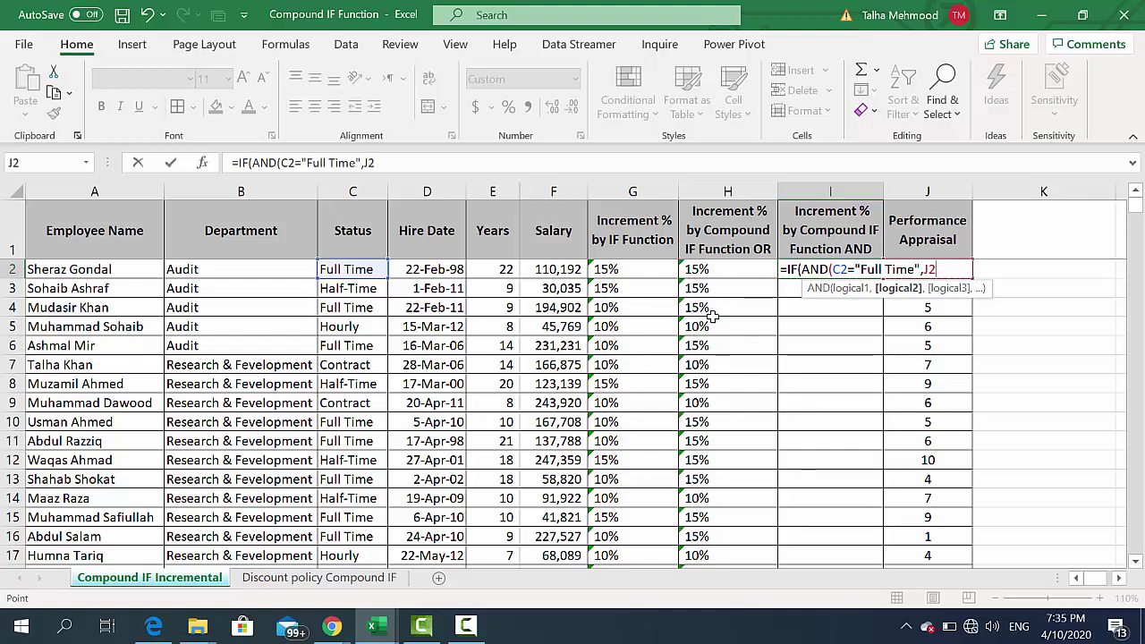
pyautogui.press('Right')
pyautogui.press('Left')
pyautogui.write('>')
pyautogui.write('7')
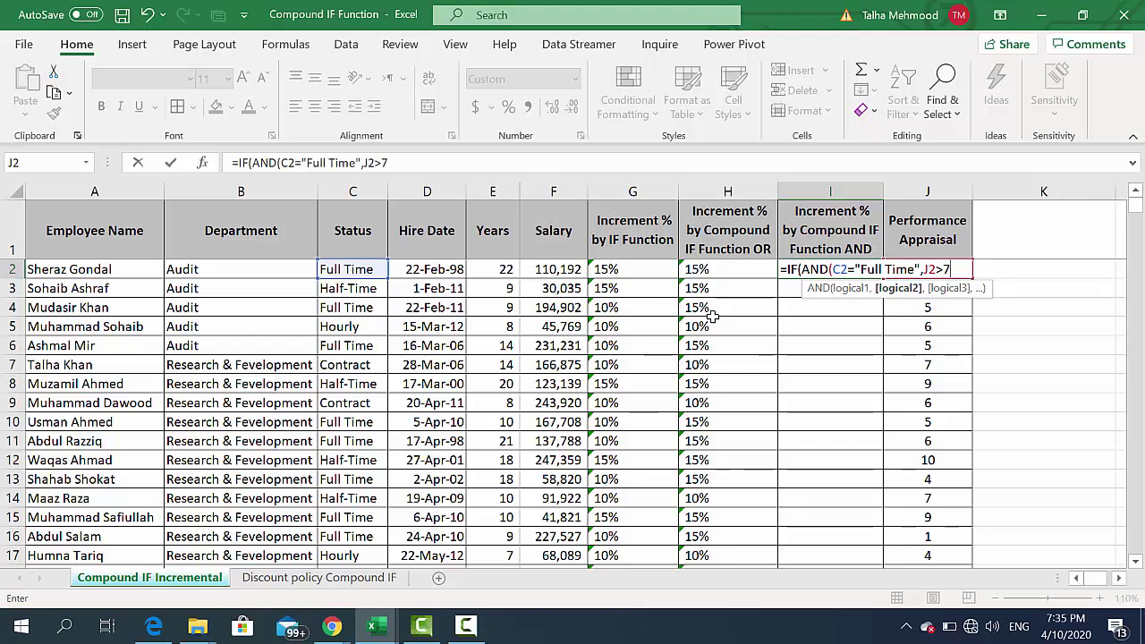
pyautogui.write('),')
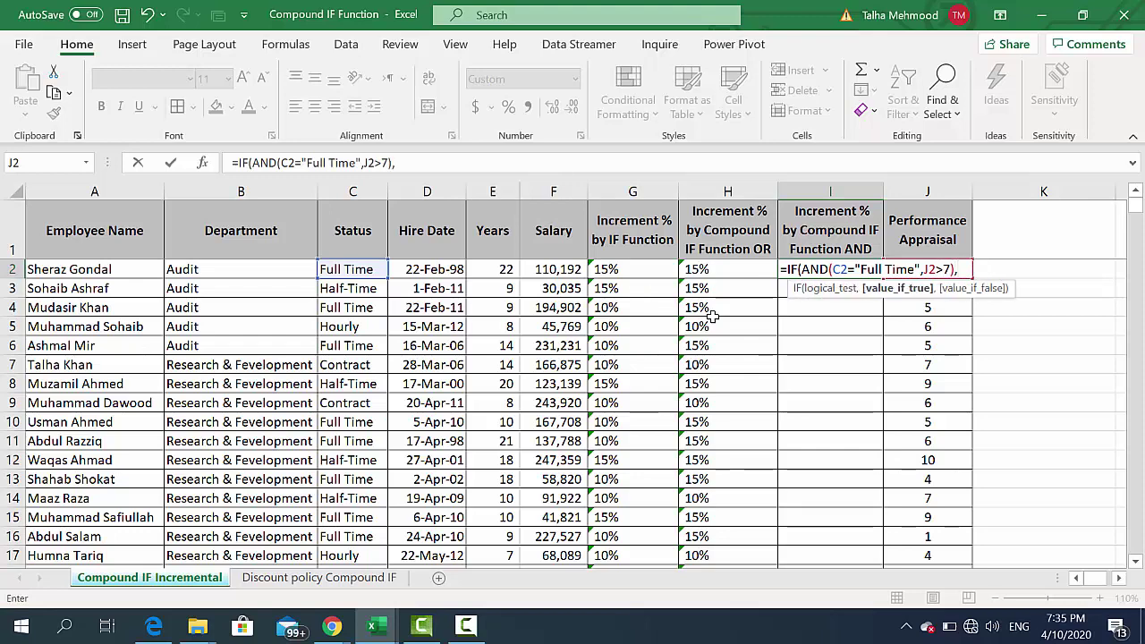
pyautogui.write('"')
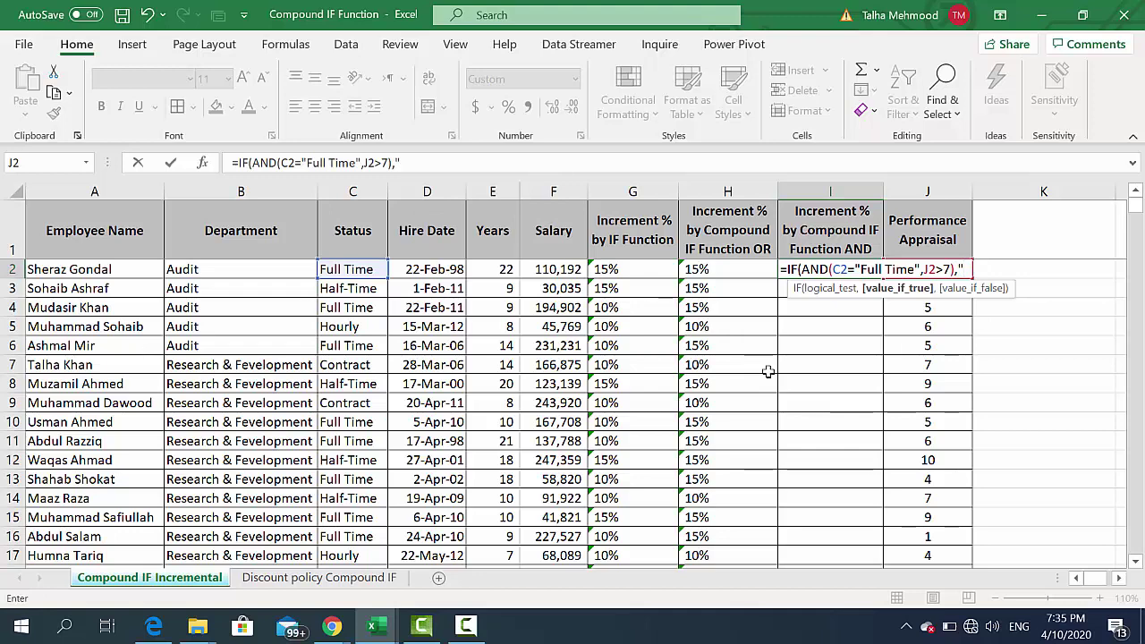
# Step: Finish I2's formula with results "15%" and "10%" and commit it
pyautogui.write('15%')
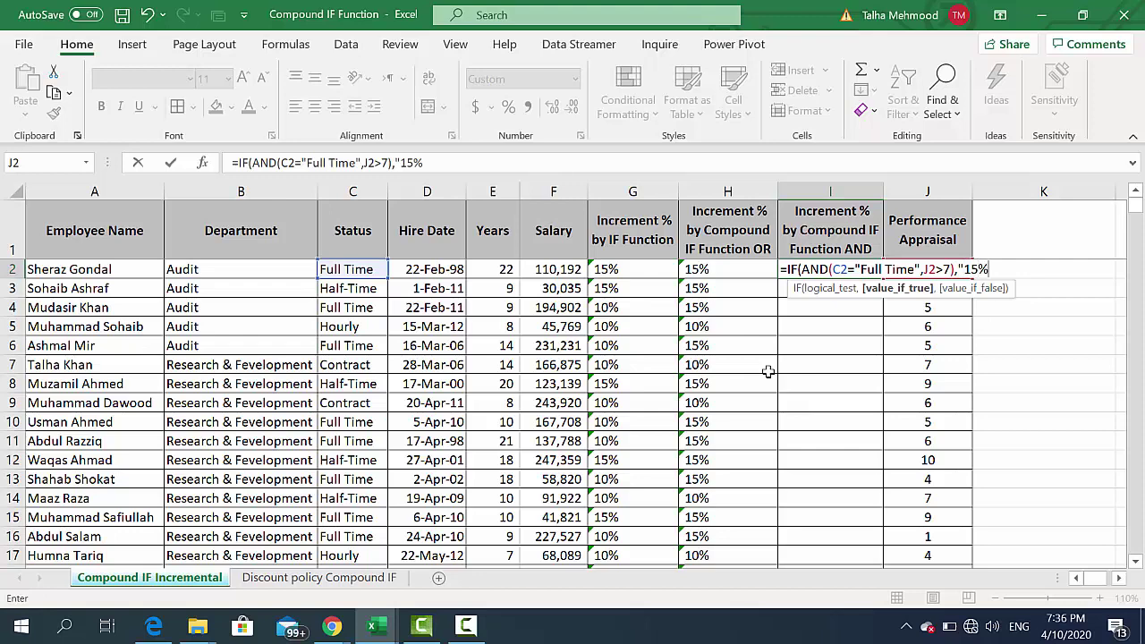
pyautogui.write('",')
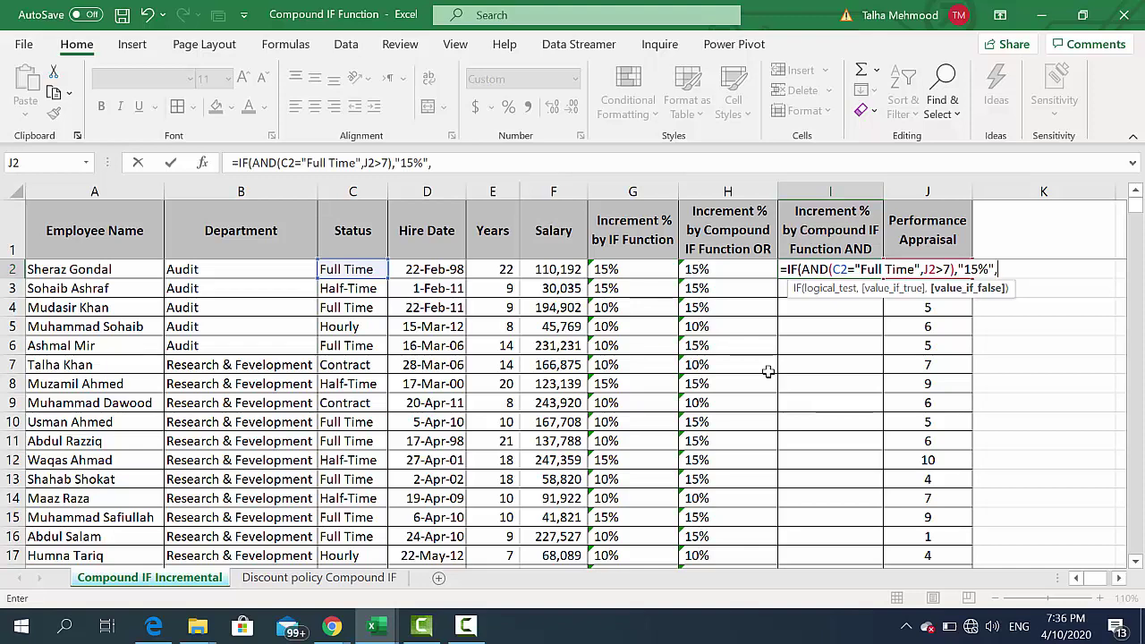
pyautogui.write('"')
pyautogui.write('10%"')
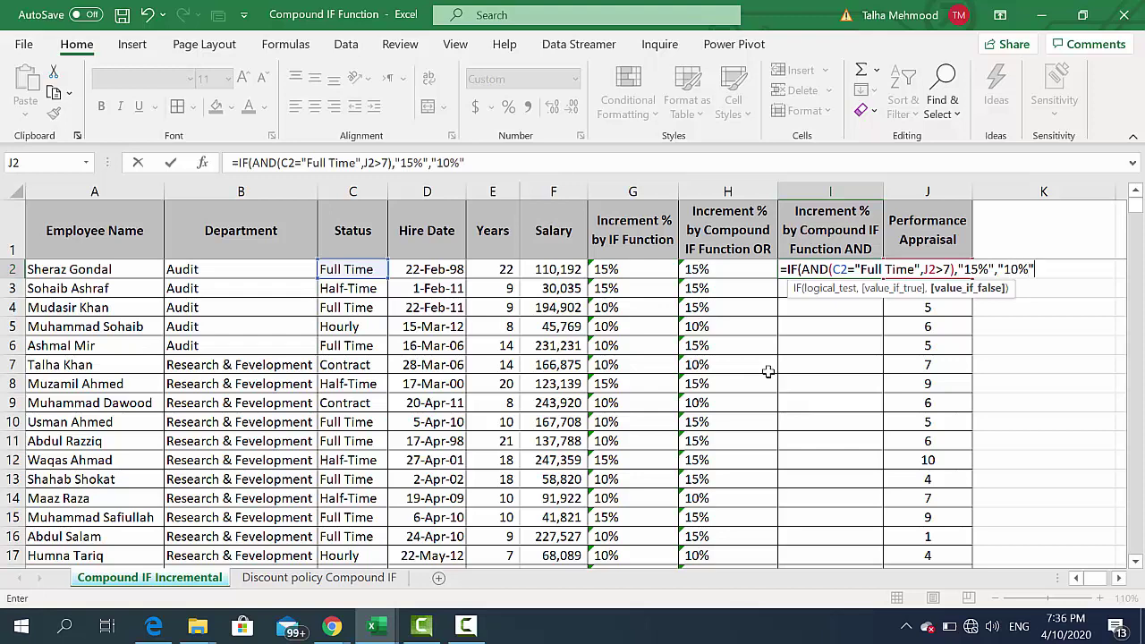
pyautogui.write(')')
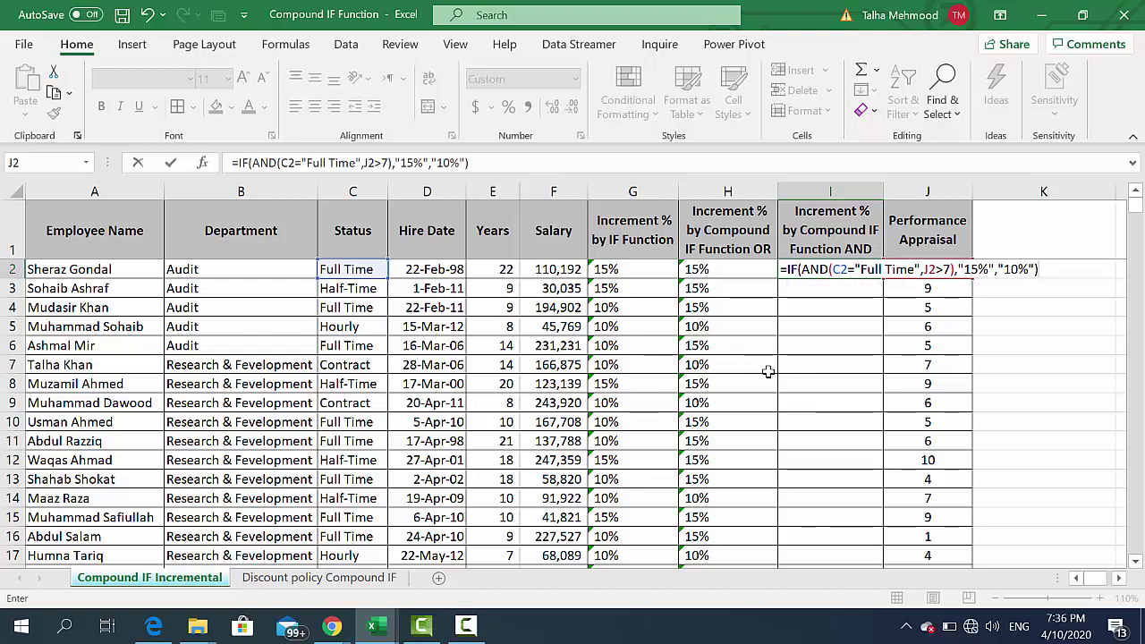
pyautogui.press('Return')
pyautogui.press('Up')
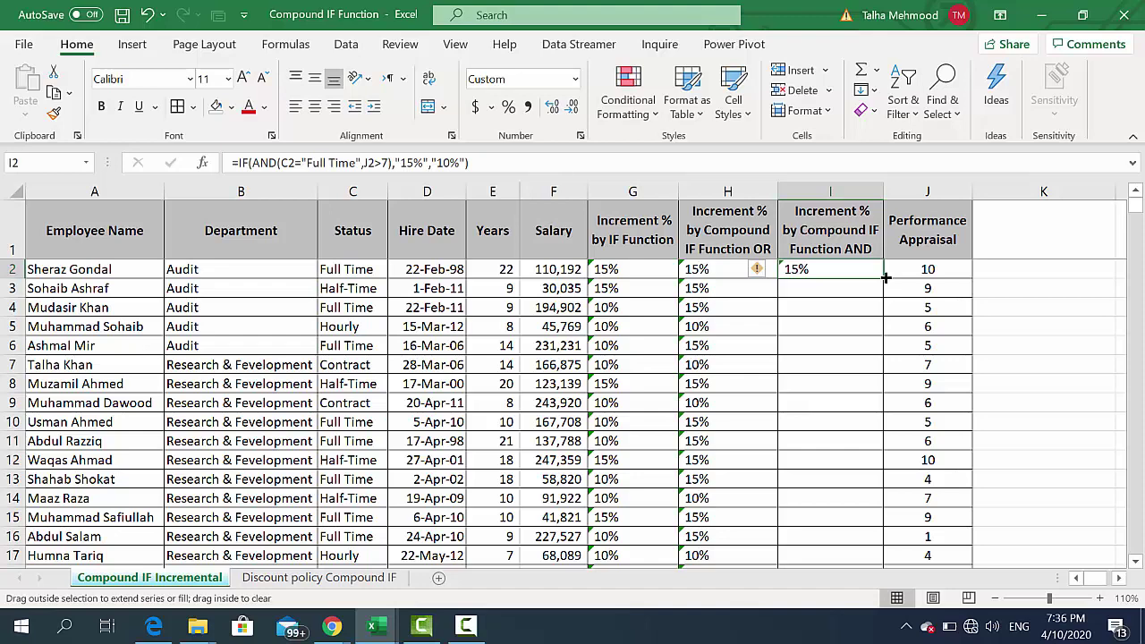
# Step: Fill the IF-AND increment formula down column I and compare row 4 against the C4 status
pyautogui.doubleClick(885, 278)
pyautogui.click(822, 291)
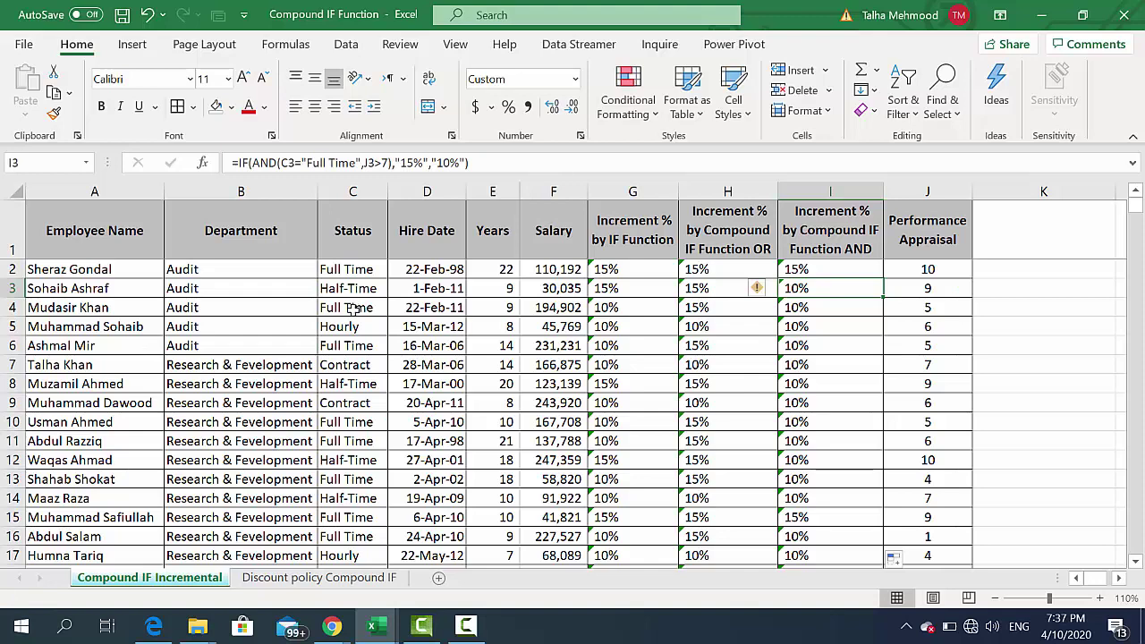
pyautogui.click(357, 306)
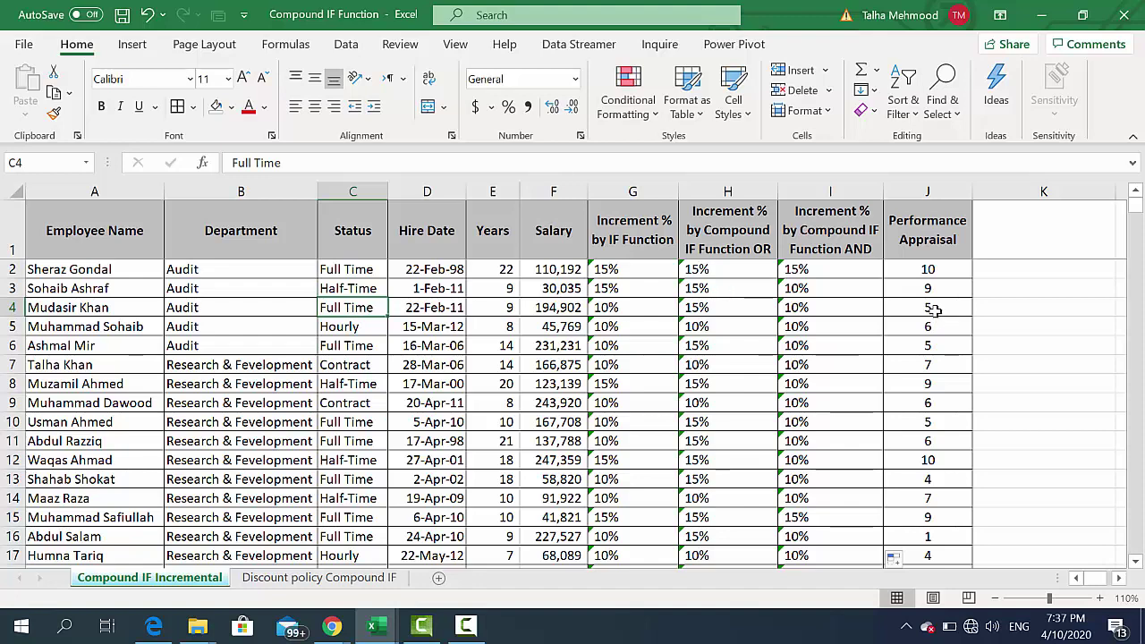
pyautogui.click(816, 309)
pyautogui.click(362, 309)
pyautogui.click(832, 309)
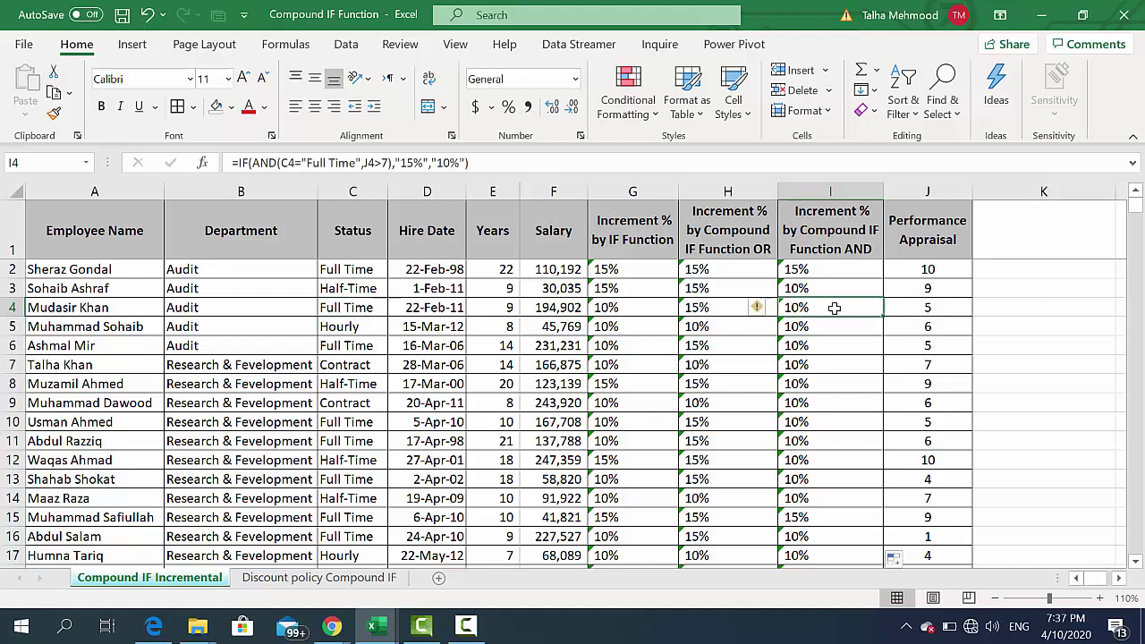
# Step: Compare row 4's IF-OR and IF-AND formulas with C4, then go to the Discount policy Compound IF sheet
pyautogui.click(709, 308)
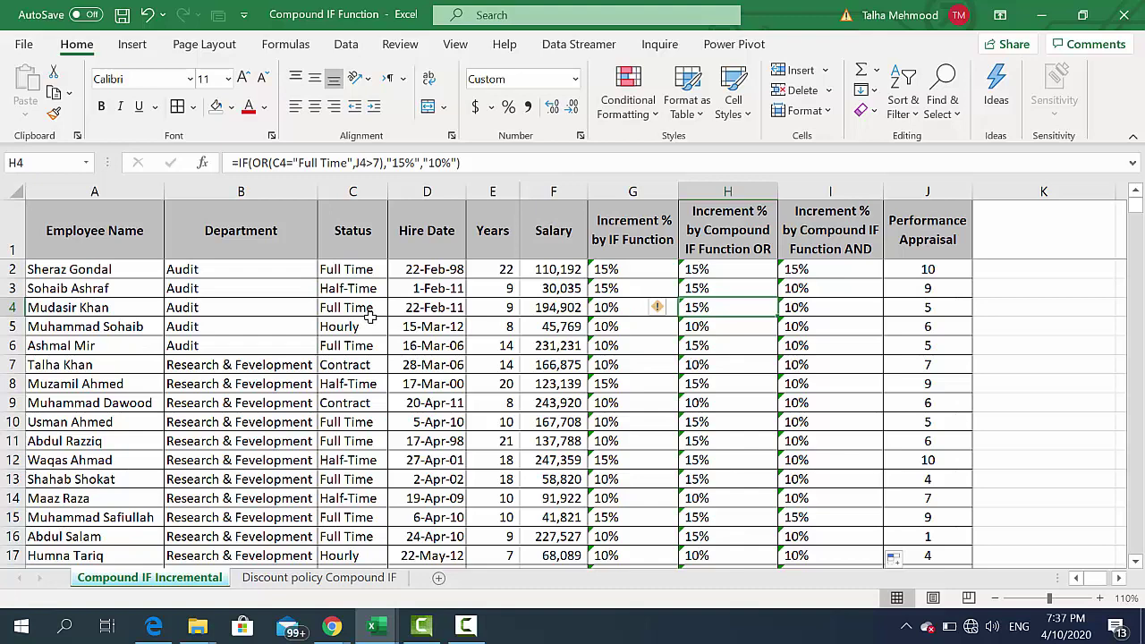
pyautogui.click(356, 308)
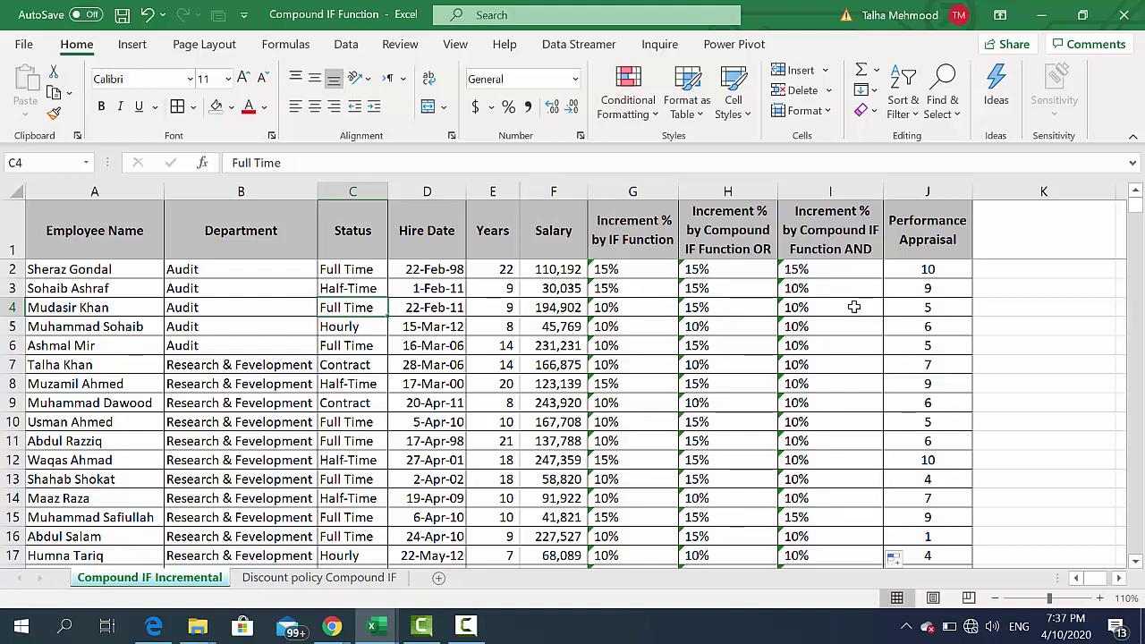
pyautogui.click(705, 308)
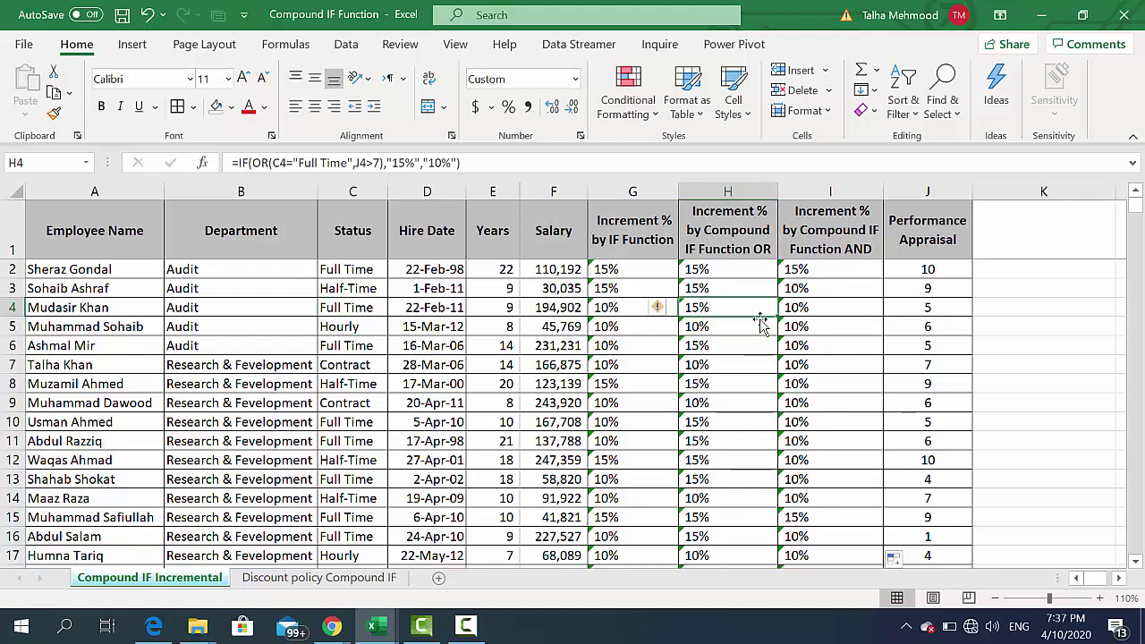
pyautogui.click(805, 323)
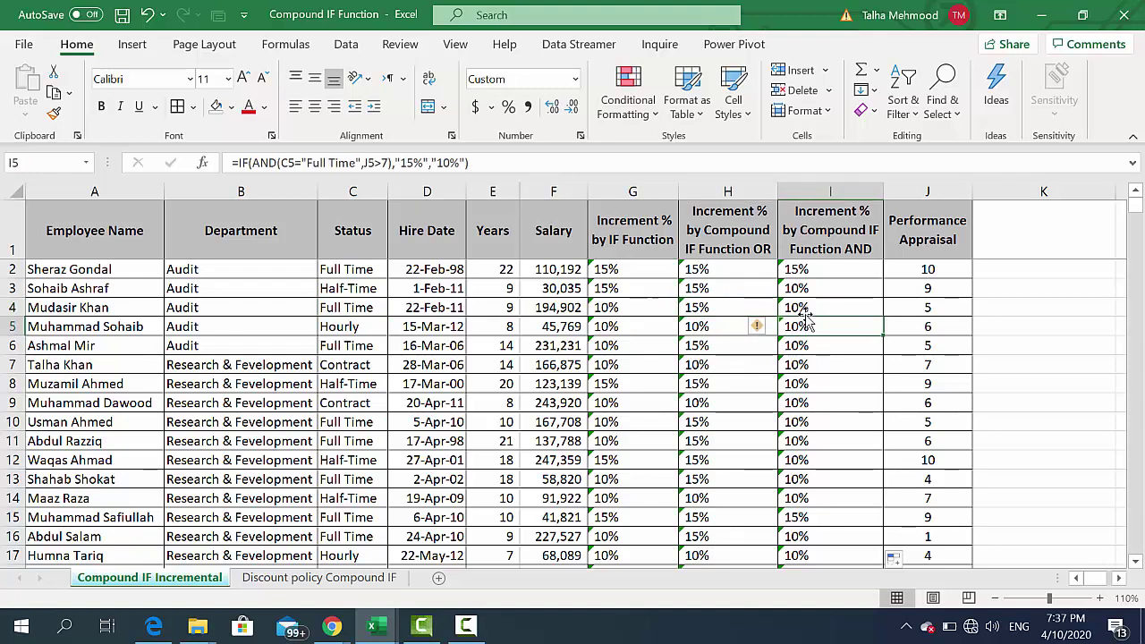
pyautogui.click(804, 307)
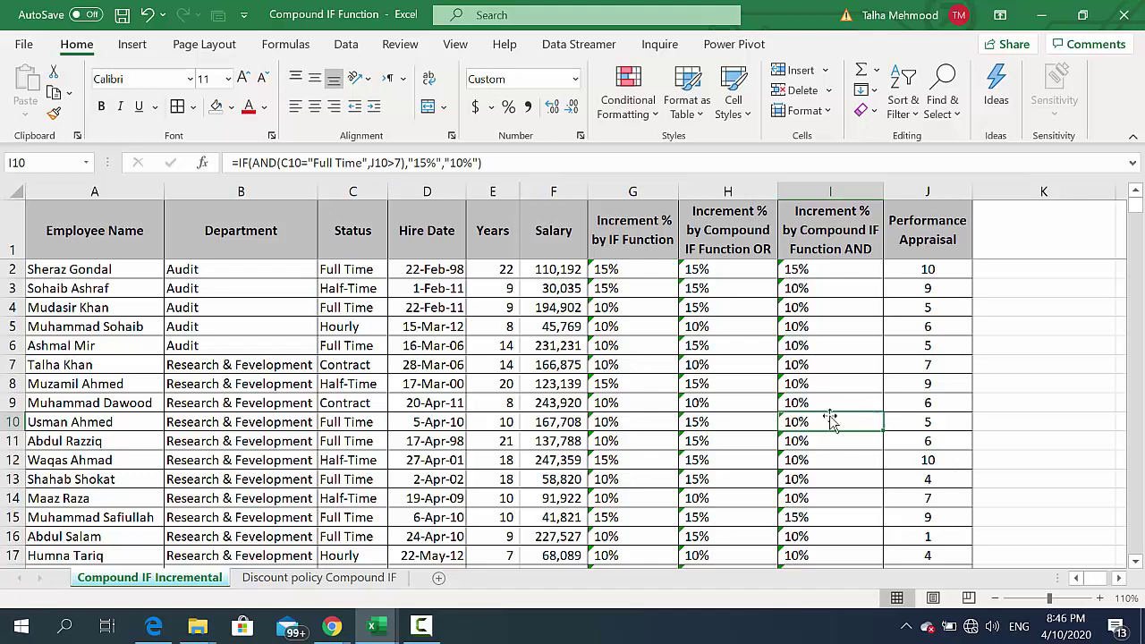
pyautogui.click(321, 578)
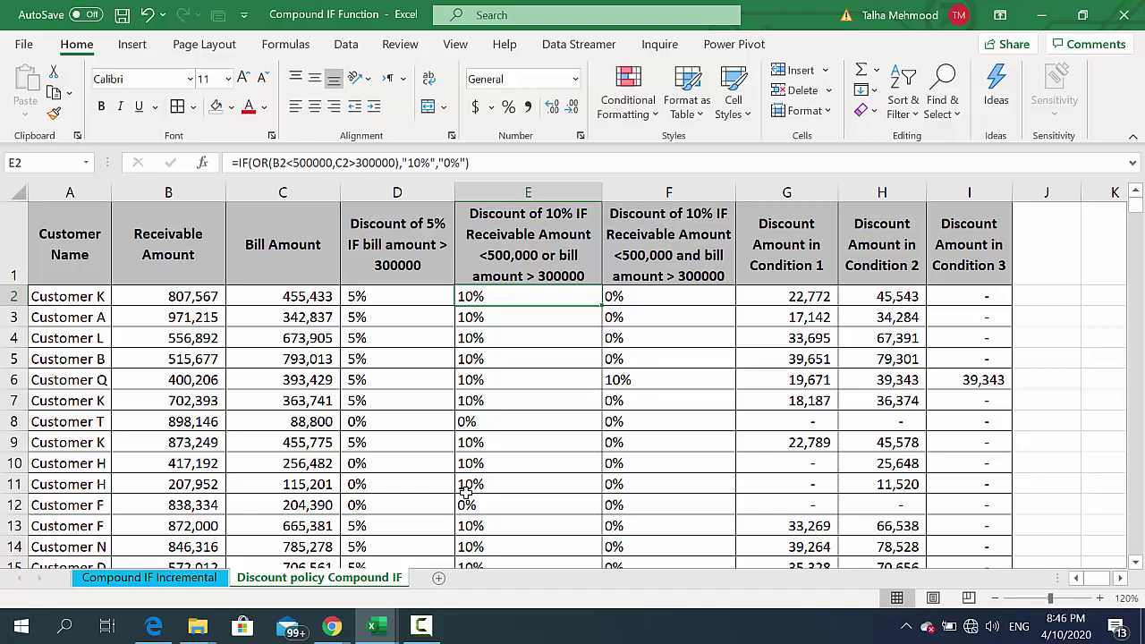
# Step: Select the discount cells in columns D–F below row 2 and clear their formulas
pyautogui.press('Left')
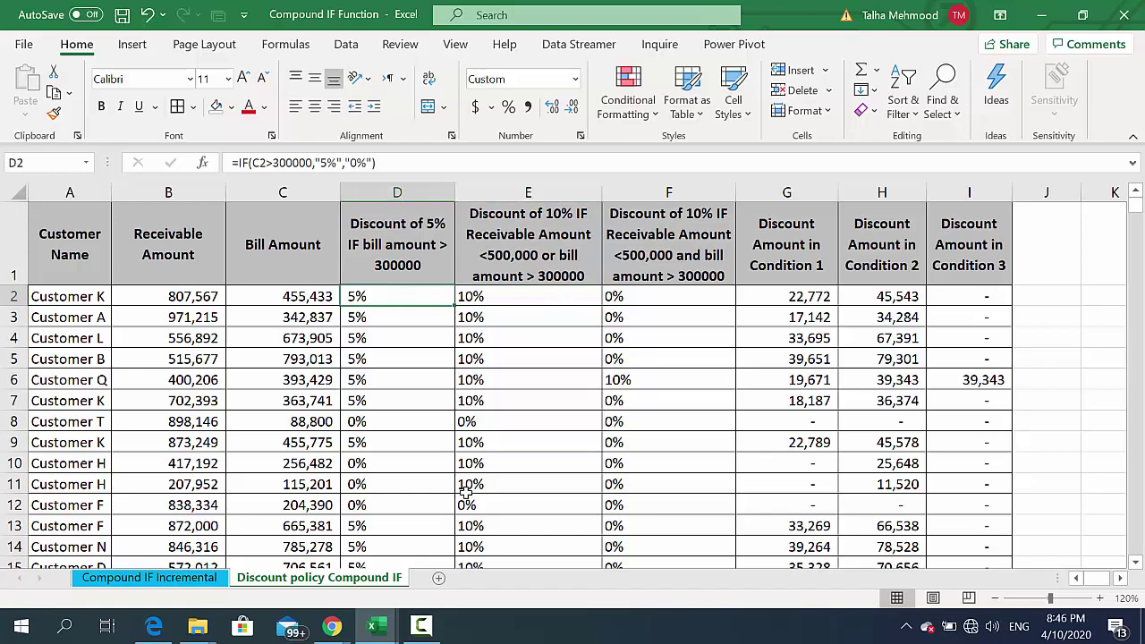
pyautogui.press('Down')
pyautogui.hotkey('shift', 'Right')
pyautogui.hotkey('shift', 'Right')
pyautogui.hotkey('ctrl', 'shift', 'Down')
pyautogui.hotkey('ctrl', 'z')
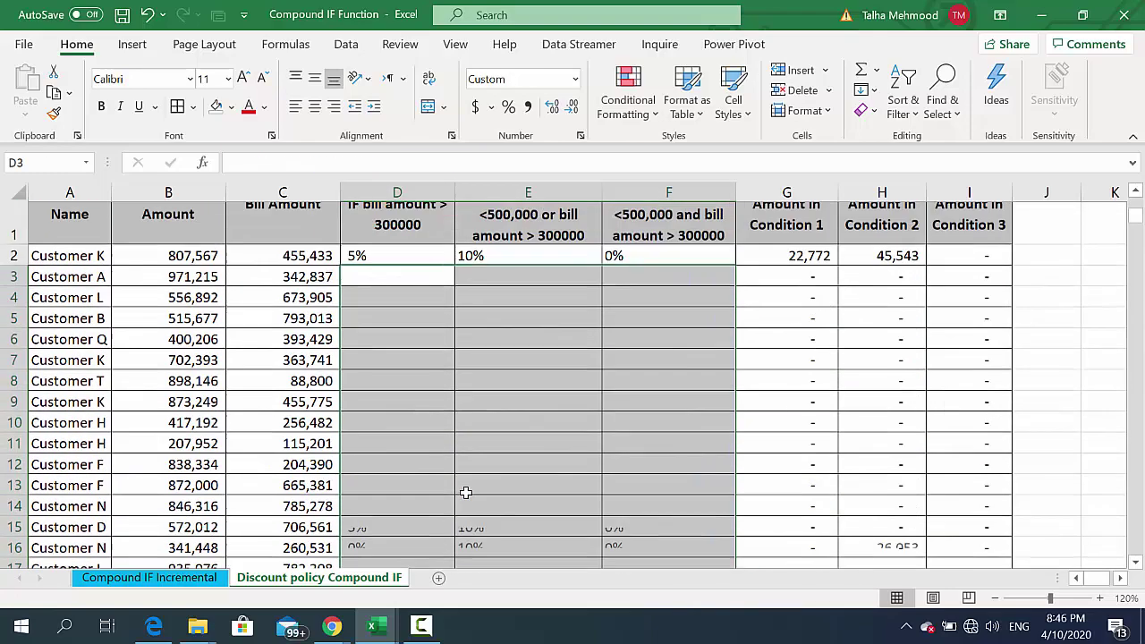
# Step: Review D2's =IF(C2>300000,"5%","0%") formula, leaving it unchanged
pyautogui.press('Up')
pyautogui.press('Down')
pyautogui.press('Up')
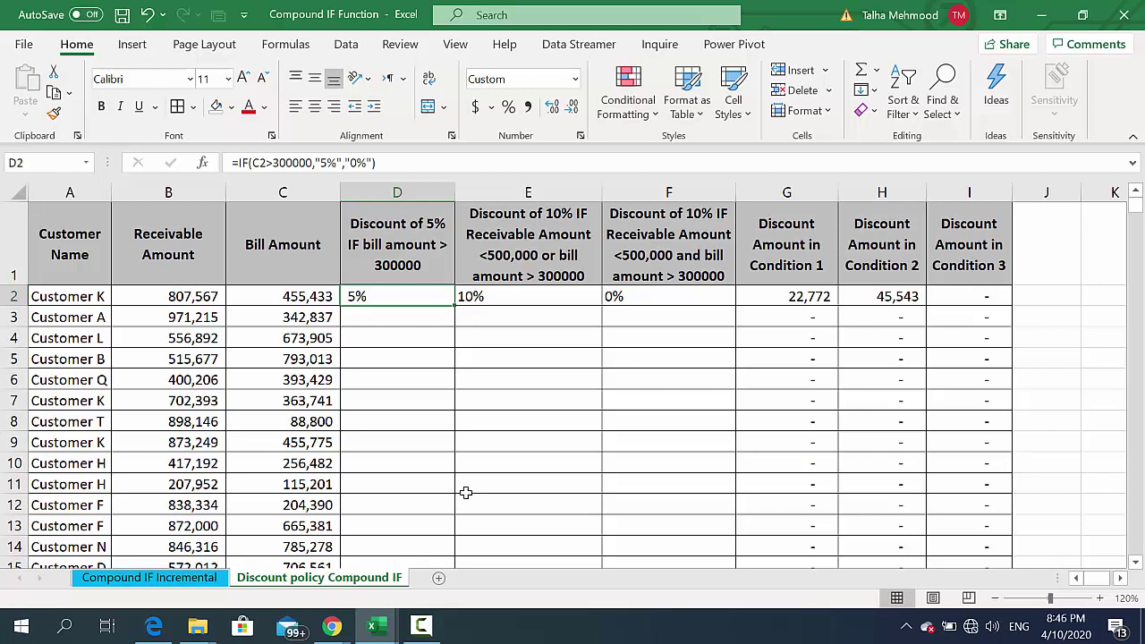
pyautogui.press('F2')
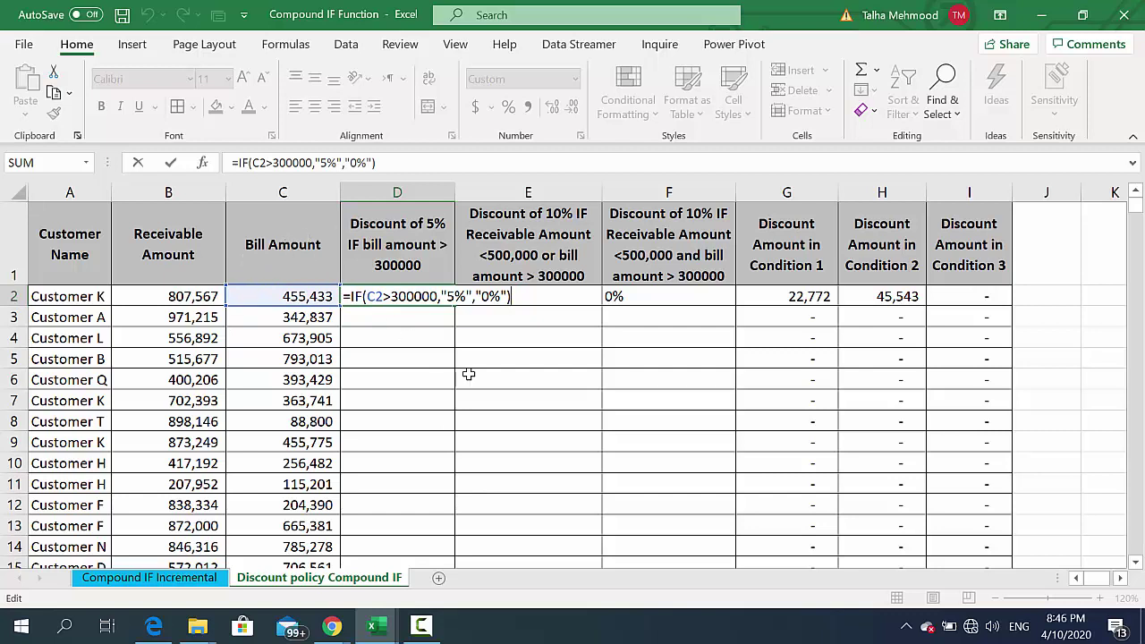
pyautogui.press('Escape')
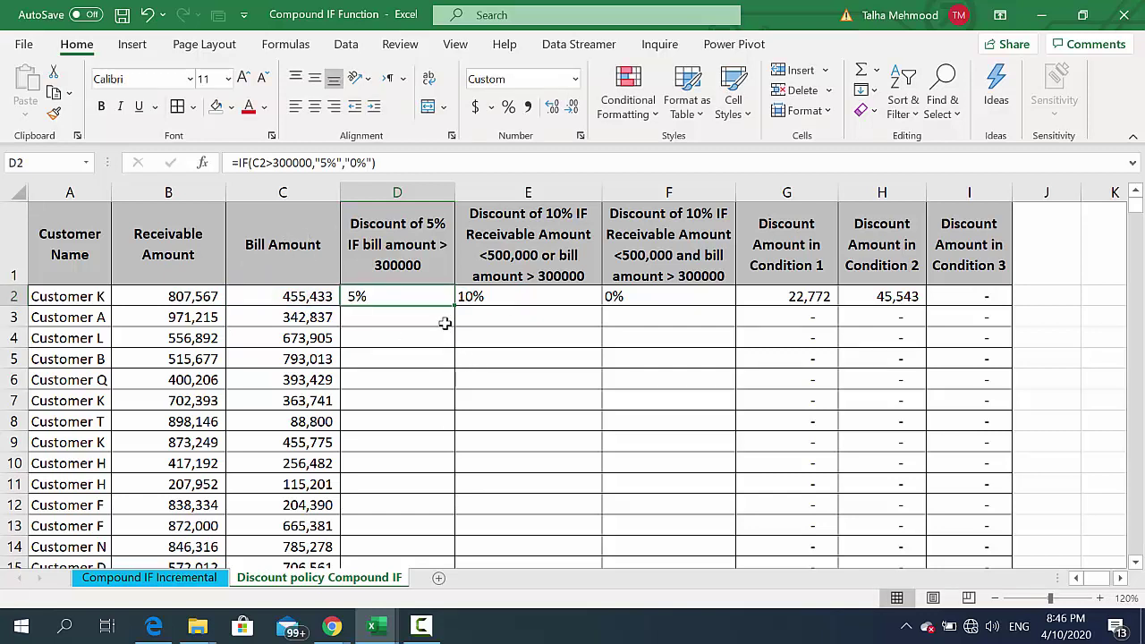
# Step: Copy D2's 5% bill-amount formula down column D and spot-check rows 5 and 8
pyautogui.doubleClick(458, 309)
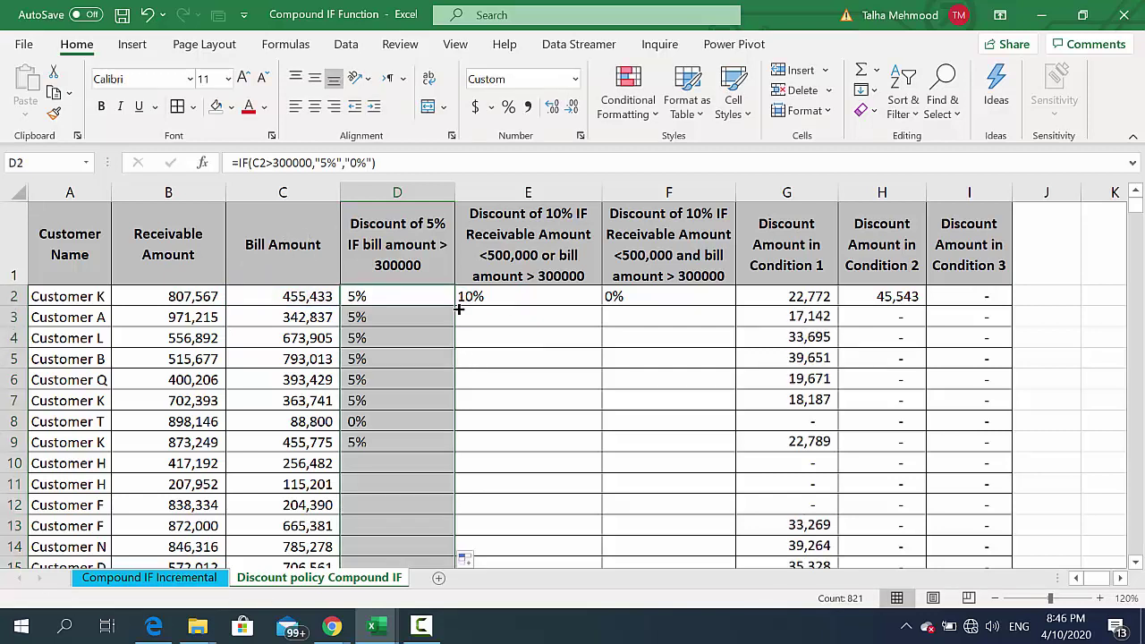
pyautogui.click(362, 424)
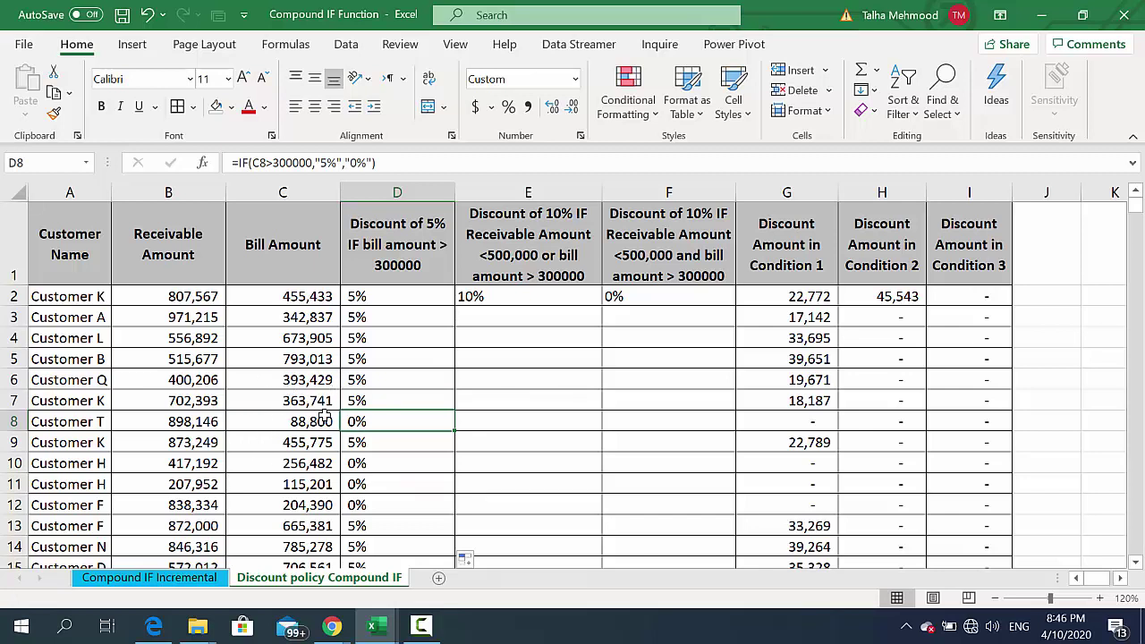
pyautogui.click(310, 383)
pyautogui.click(355, 359)
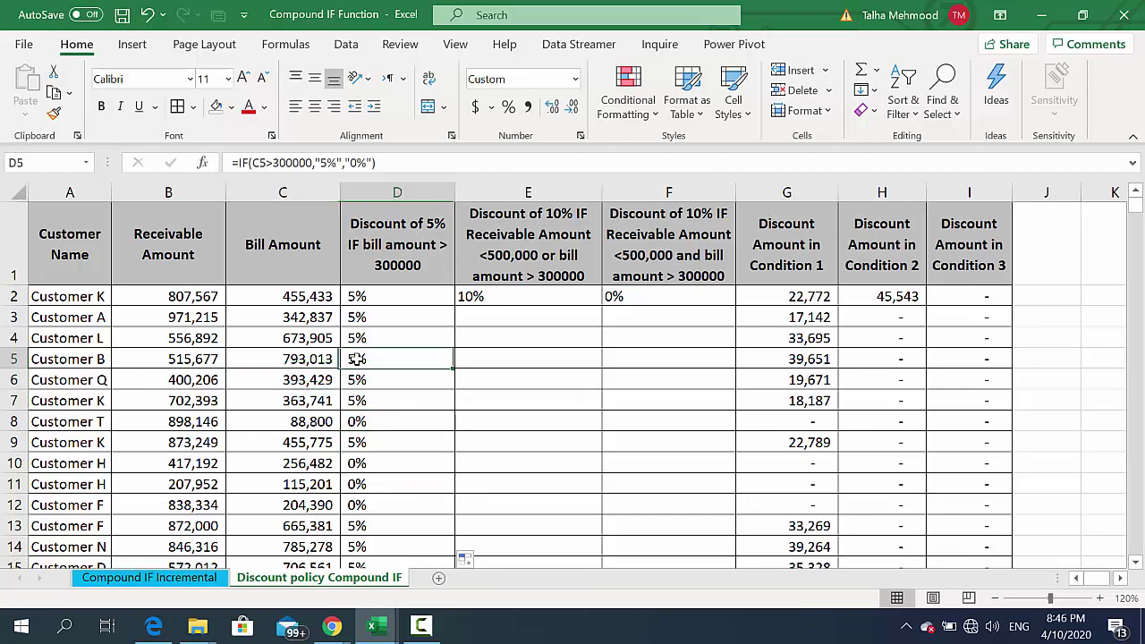
# Step: Inspect G5's =C5*D5 discount amount formula, then select E2's IF-OR discount formula
pyautogui.click(787, 352)
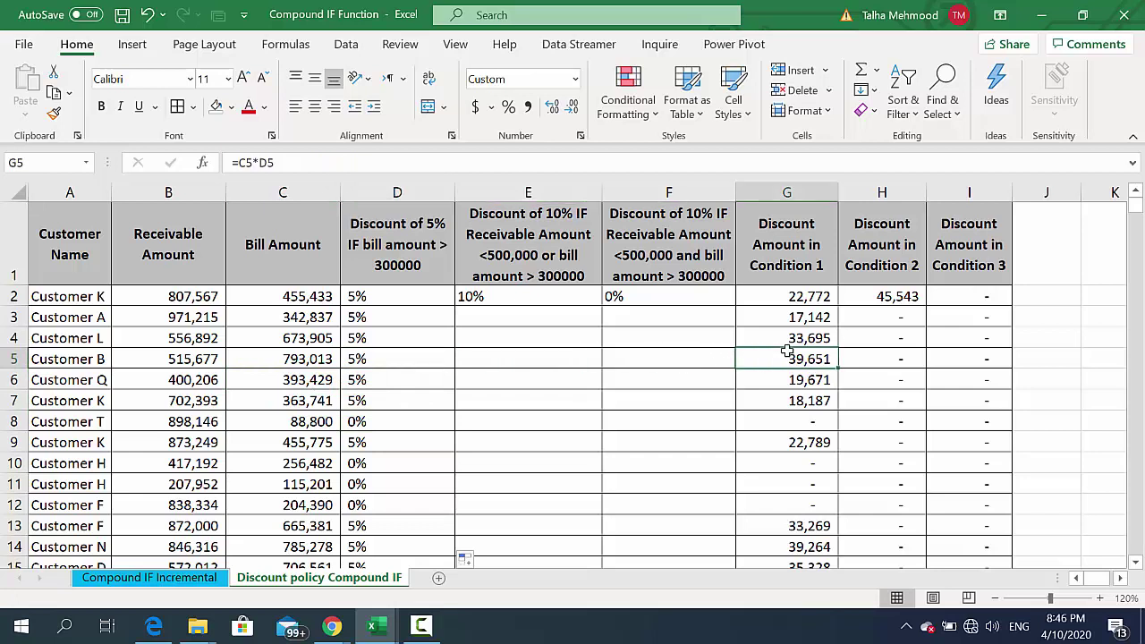
pyautogui.doubleClick(787, 352)
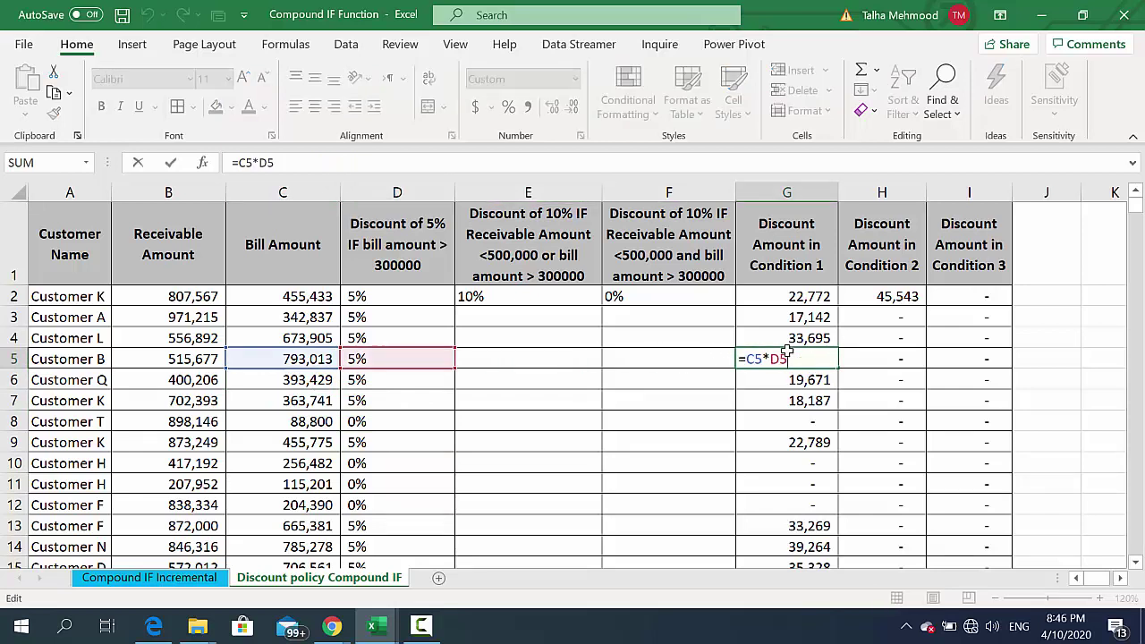
pyautogui.press('Escape')
pyautogui.click(543, 310)
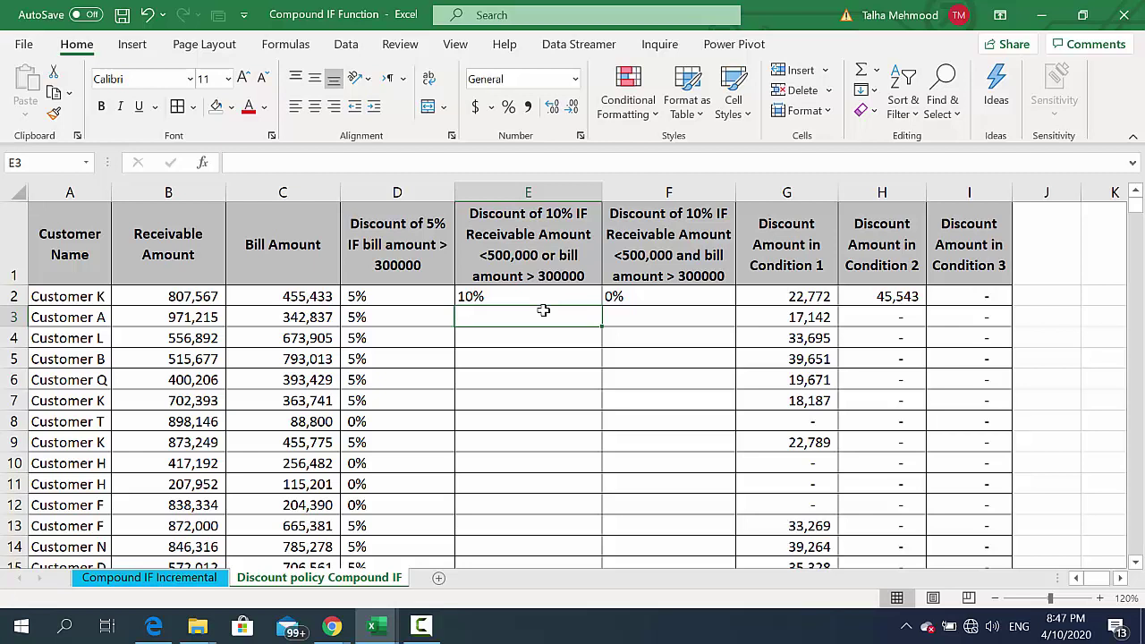
pyautogui.click(533, 298)
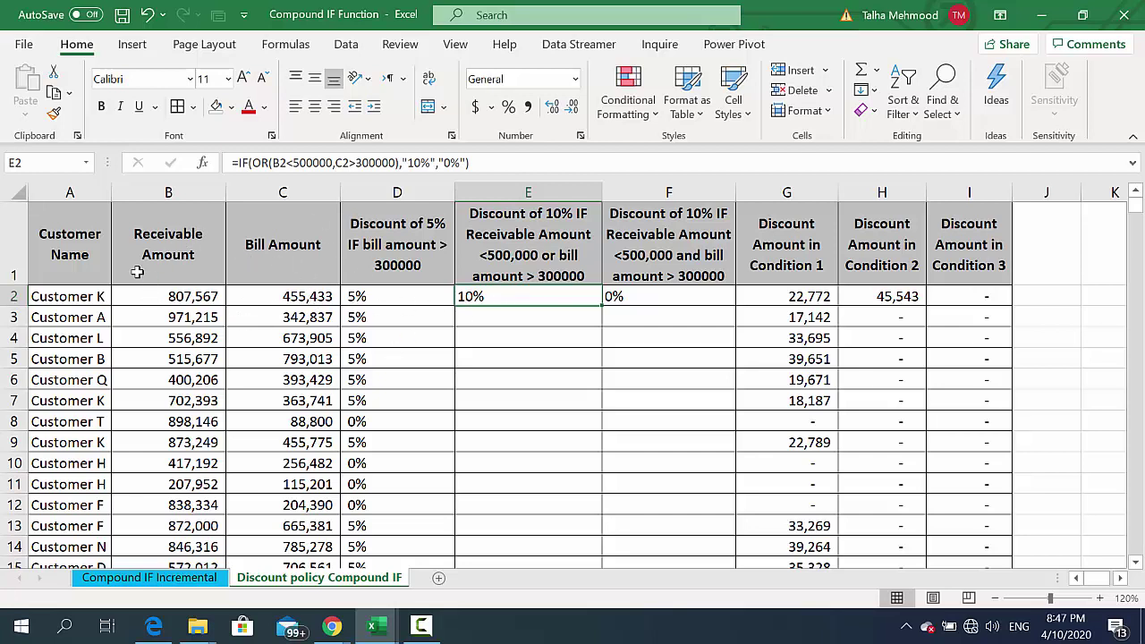
# Step: Copy E2's IF(OR(B2<500000,C2>300000)) 10% formula down column E and check Customer T
pyautogui.doubleClick(602, 306)
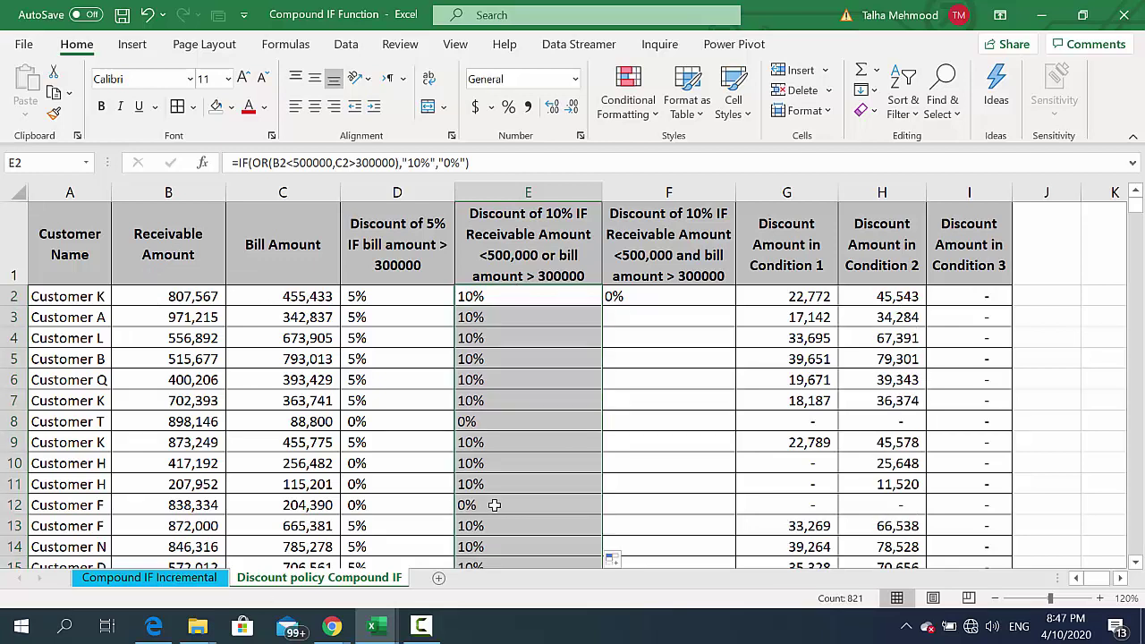
pyautogui.click(498, 427)
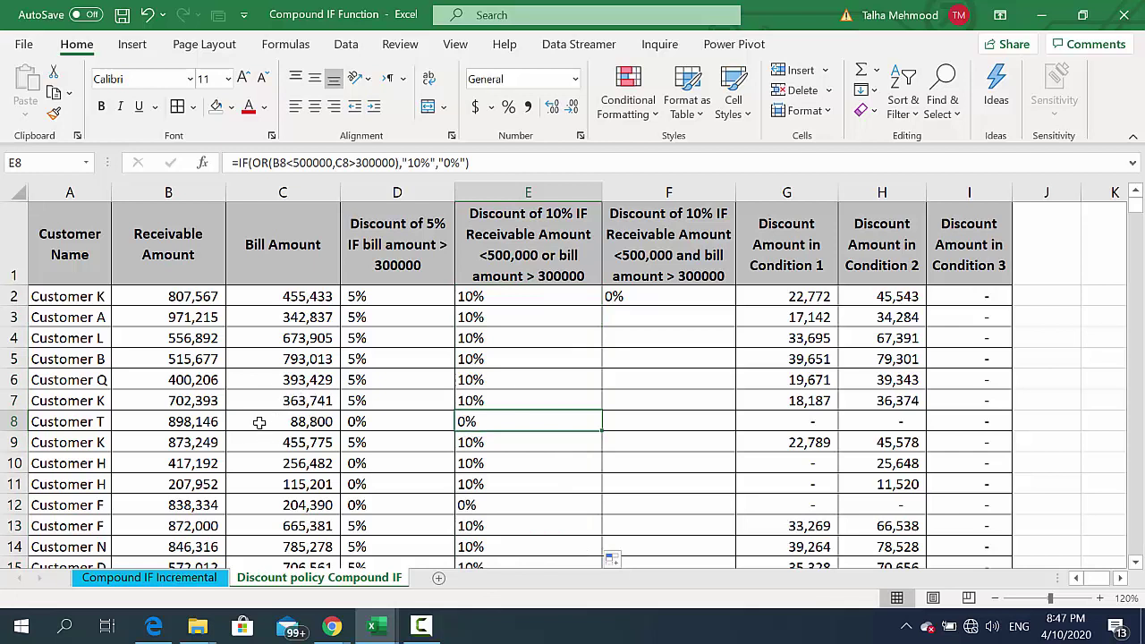
pyautogui.click(635, 296)
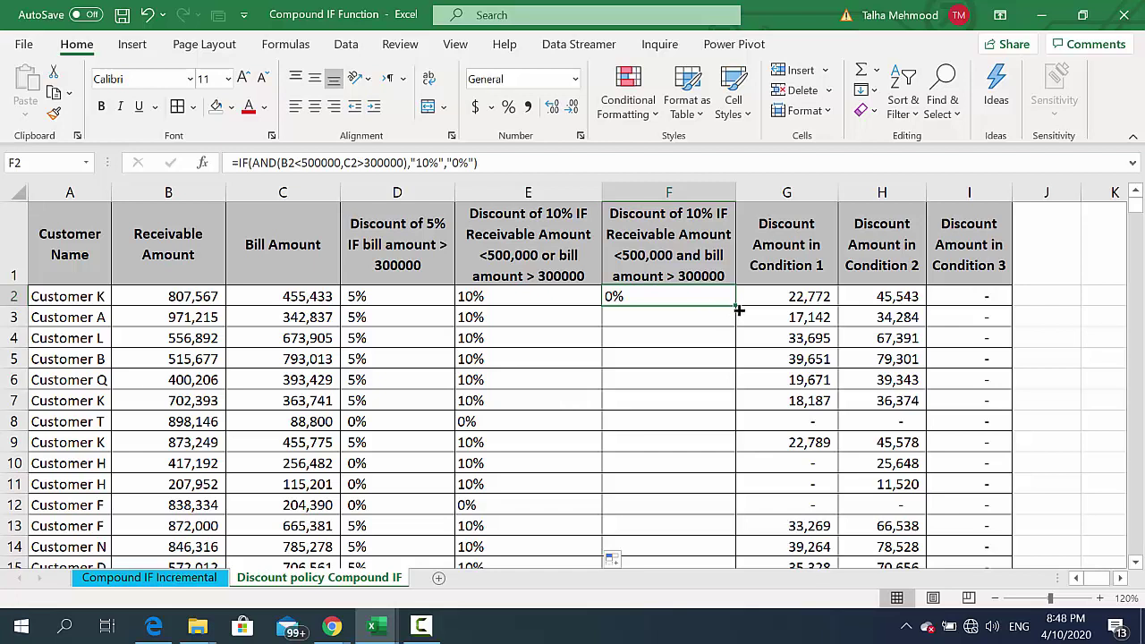
# Step: Copy F2's IF(AND(B2<500000,C2>300000)) formula down column F and compare Customer Q's OR and AND results
pyautogui.doubleClick(738, 310)
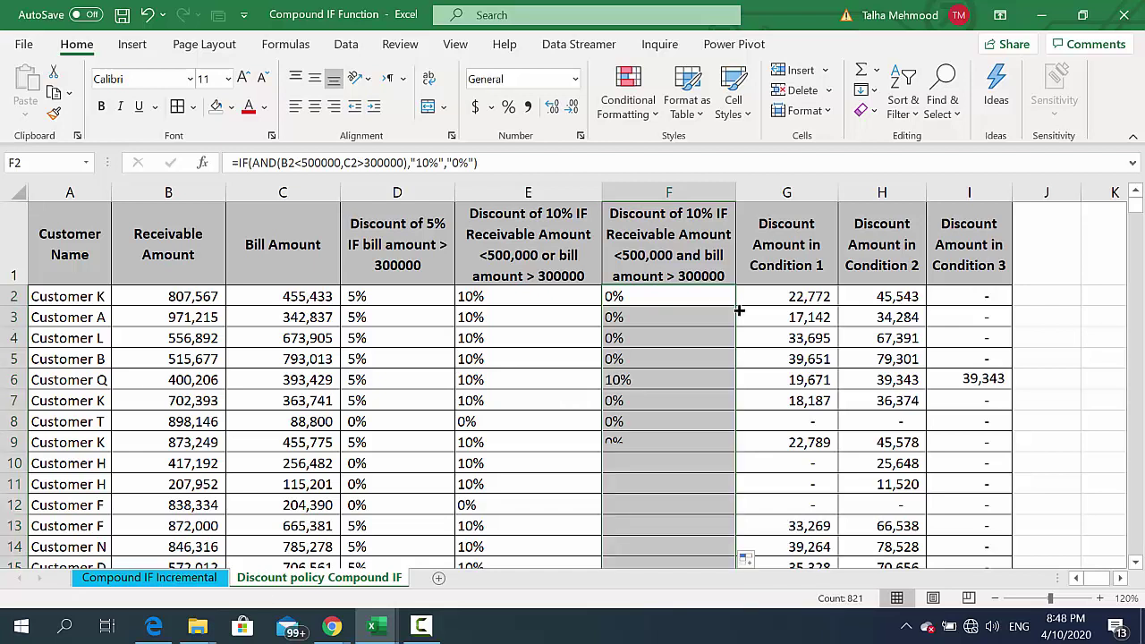
pyautogui.click(646, 379)
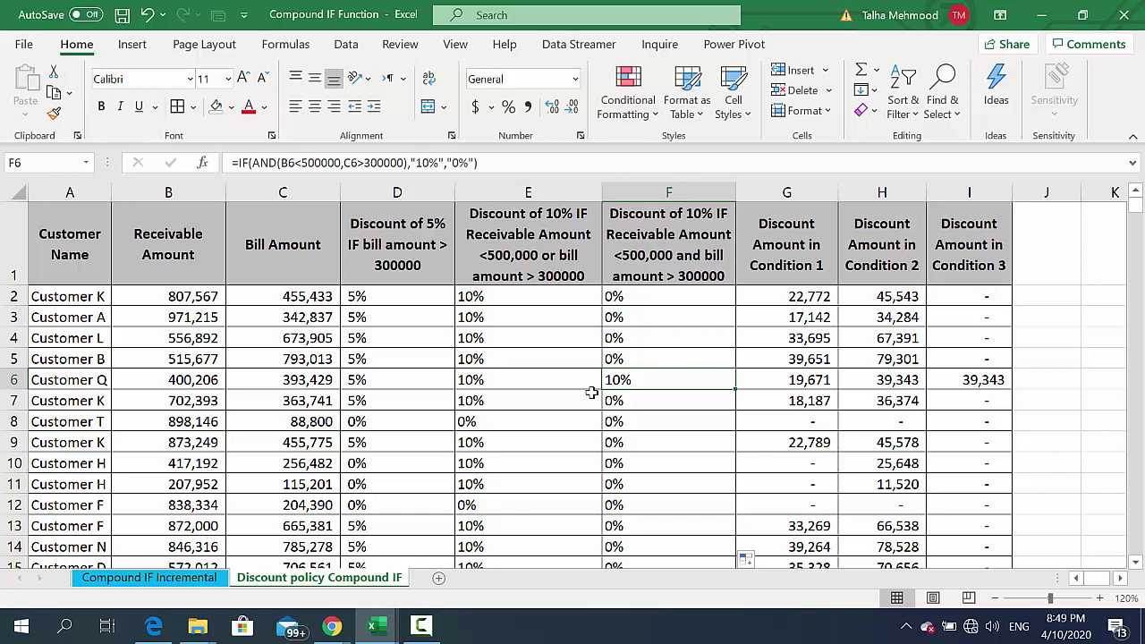
pyautogui.click(530, 379)
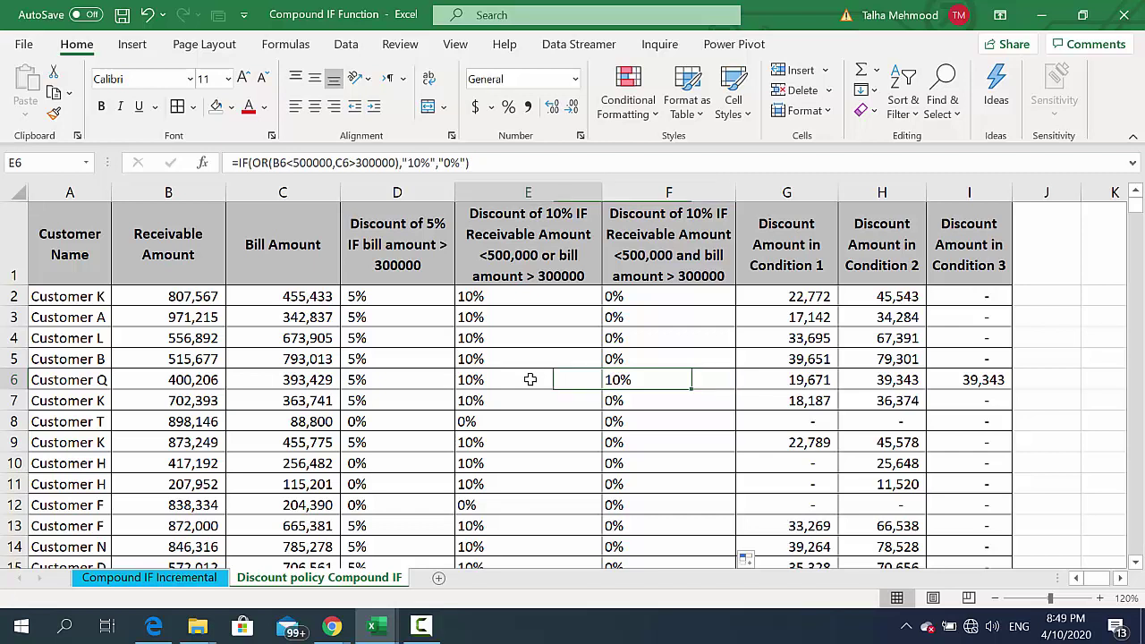
pyautogui.click(630, 380)
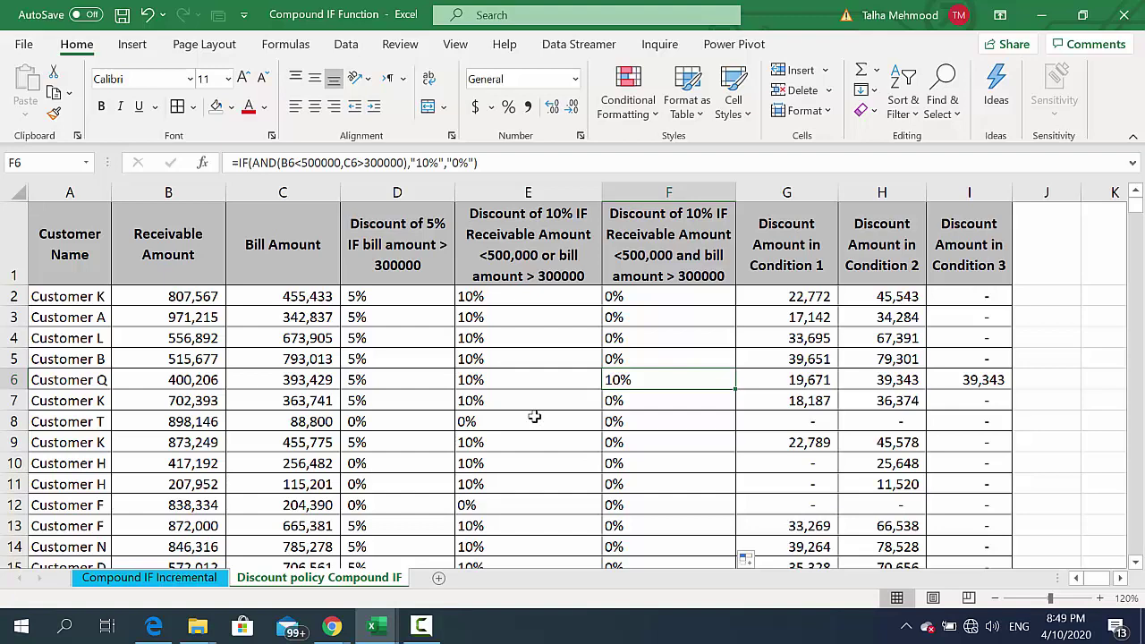
pyautogui.click(188, 580)
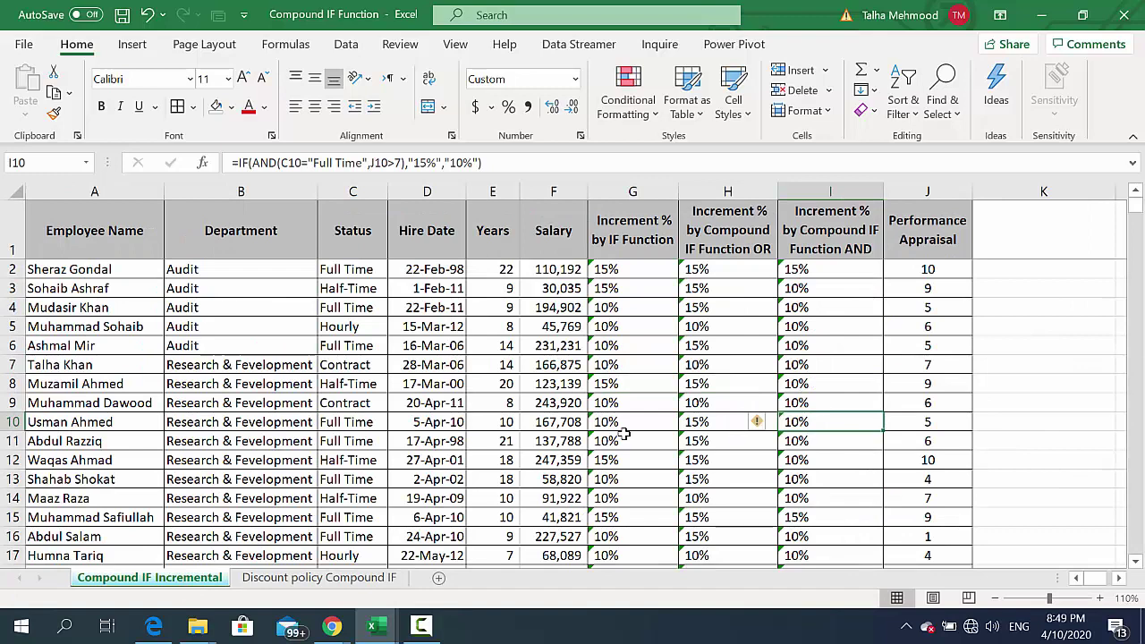
pyautogui.click(301, 580)
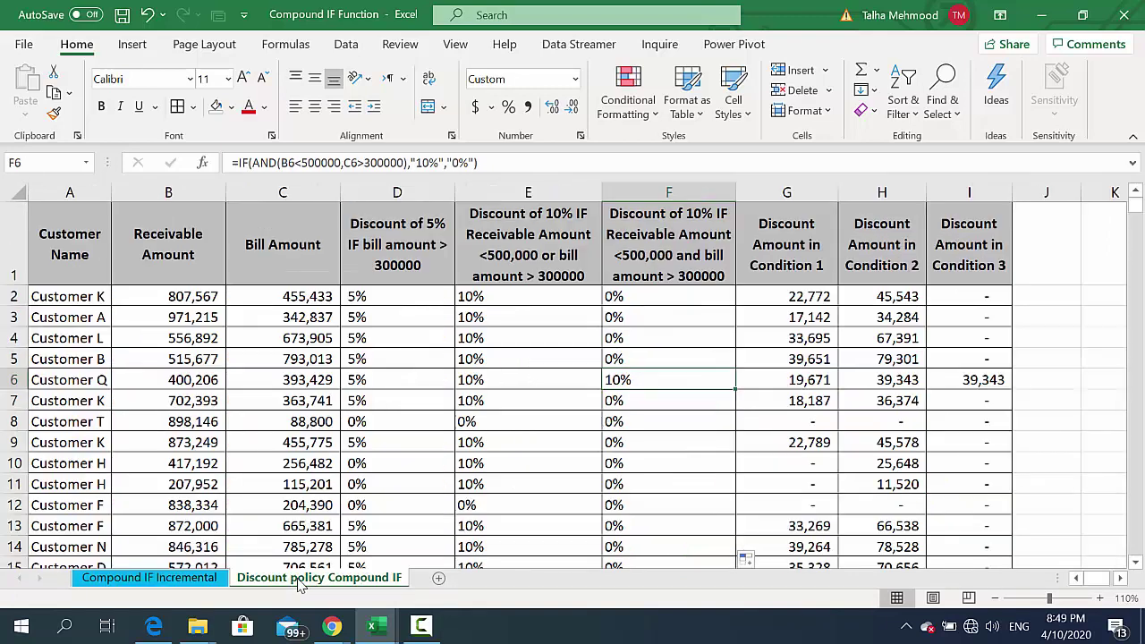
pyautogui.click(510, 355)
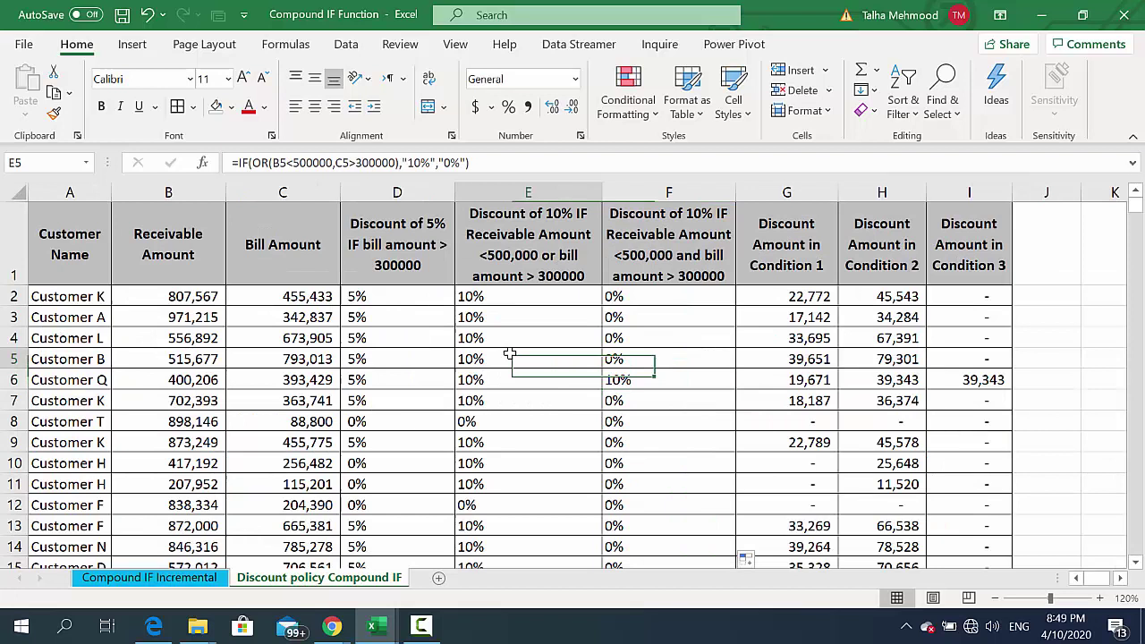
pyautogui.click(613, 361)
pyautogui.click(626, 379)
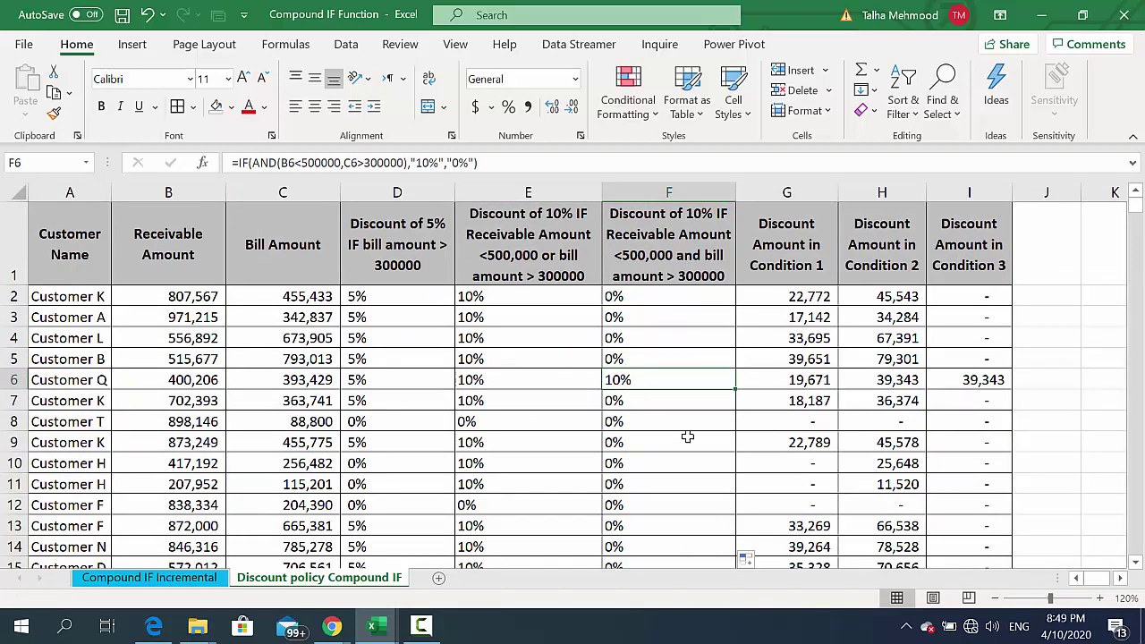